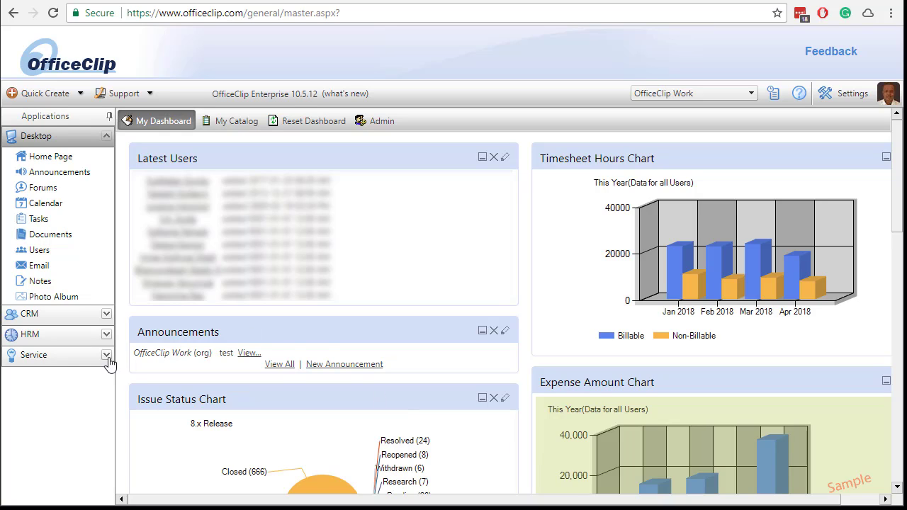
Step: Open the HRM timesheet reports and make a copy of the Timesheet Detail report
click(37, 336)
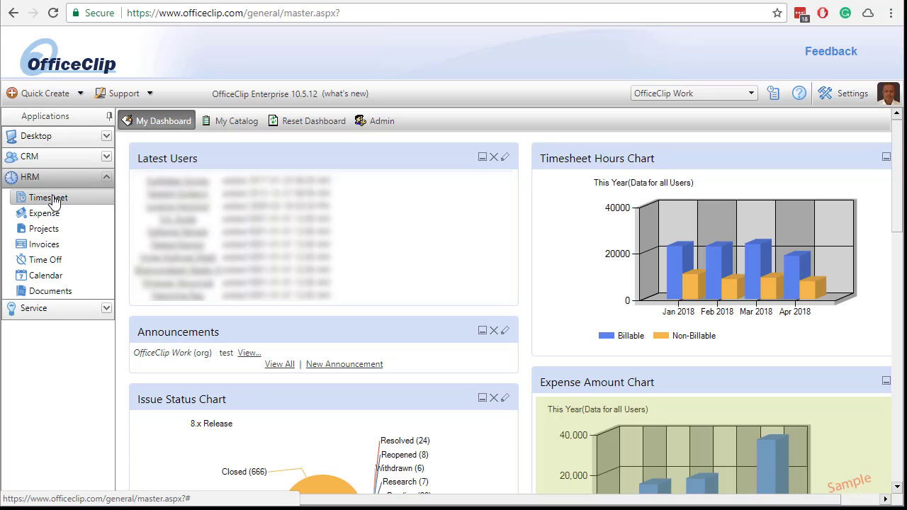
click(50, 198)
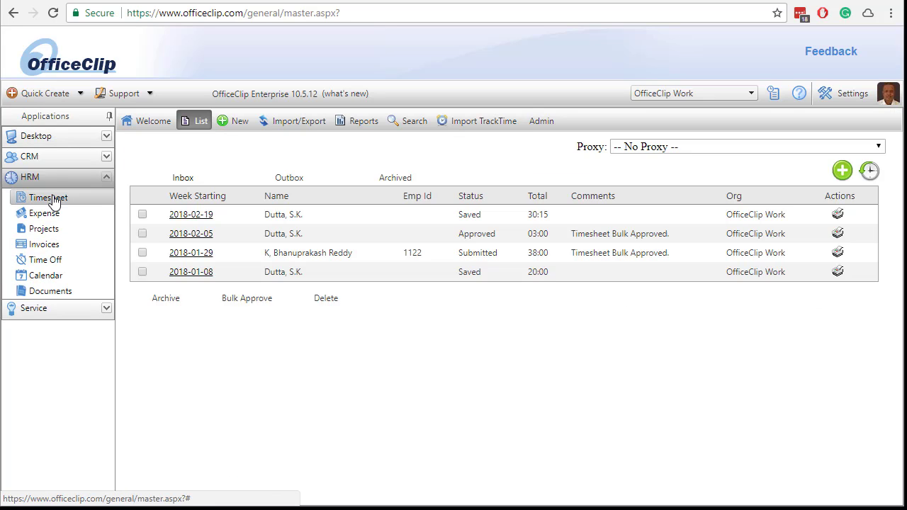
click(358, 121)
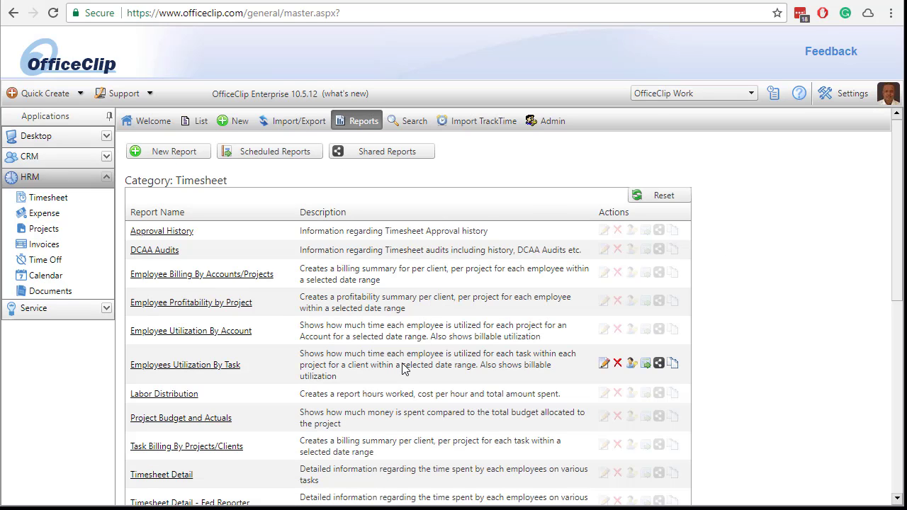
scroll(408, 365, down, 2)
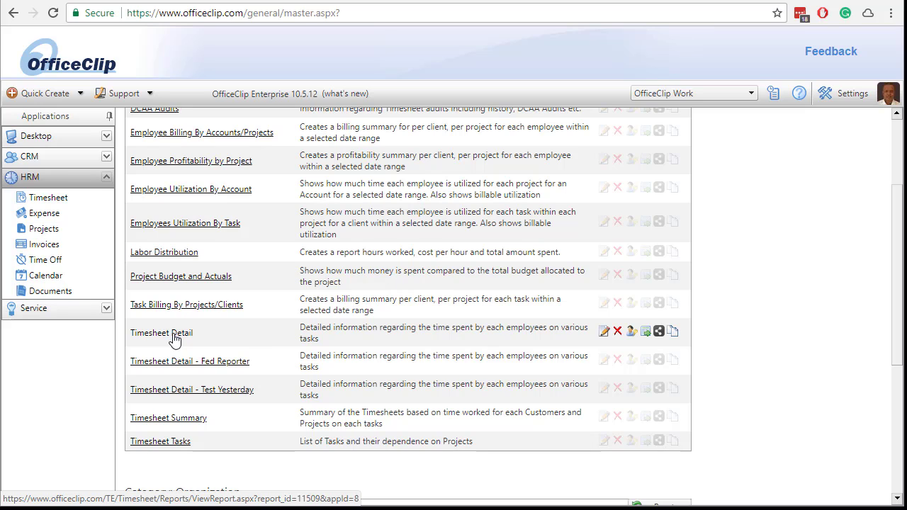
click(672, 332)
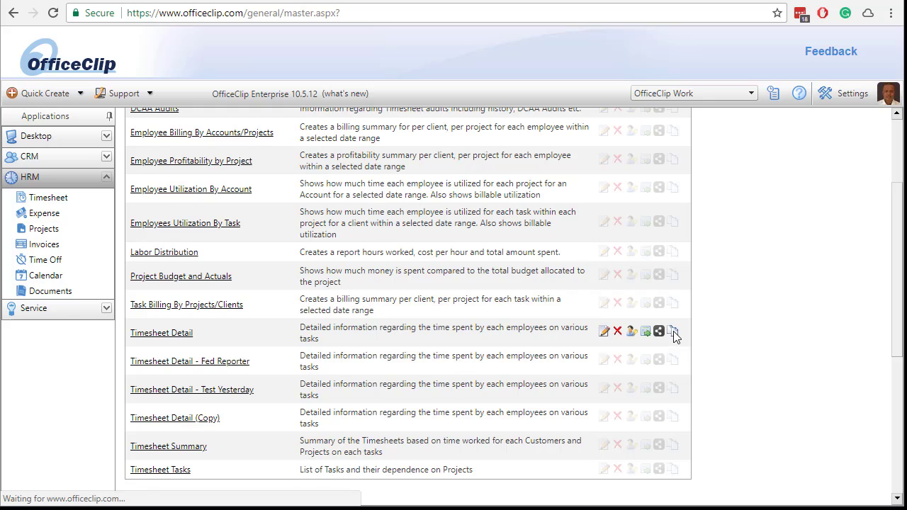
Step: Edit the copied Timesheet Detail report and rename it "My Timesheet Detail", continuing to the field selection
scroll(186, 421, down, 1)
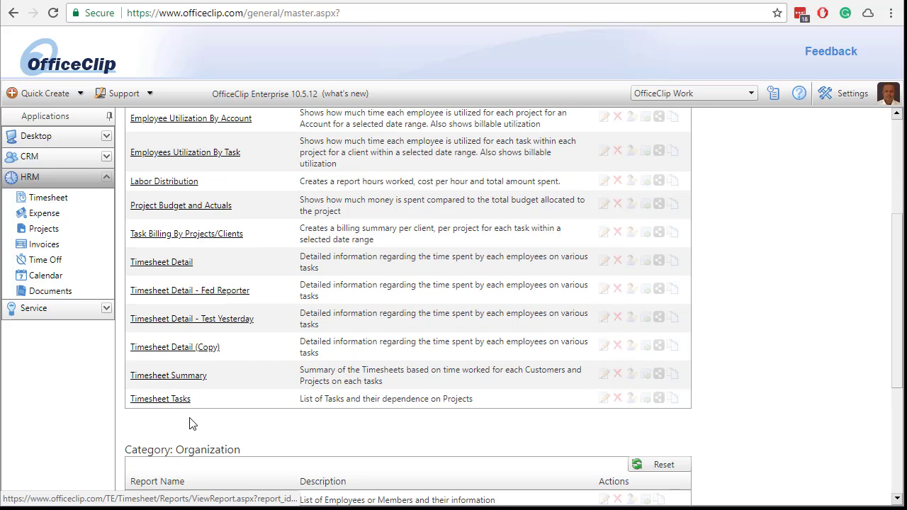
click(605, 348)
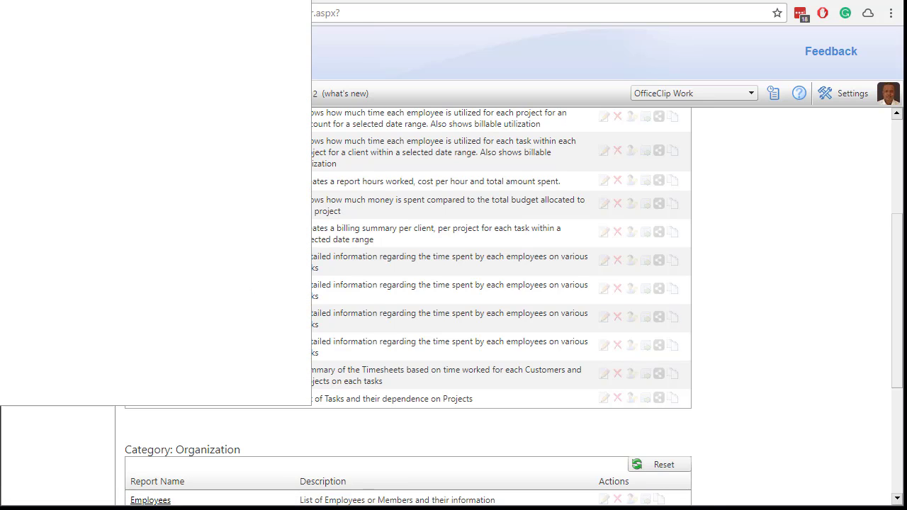
drag(387, 0, 388, 10)
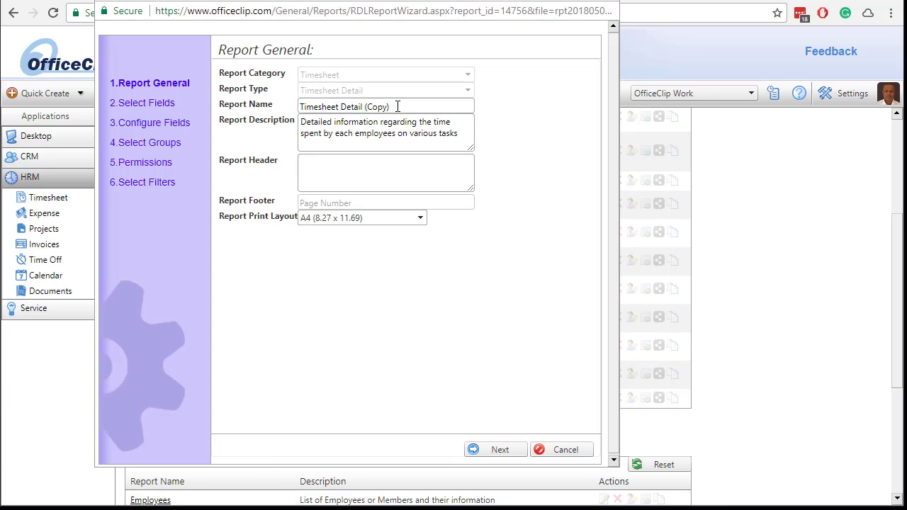
drag(383, 106, 363, 107)
key(BackSpace)
click(301, 107)
text(My)
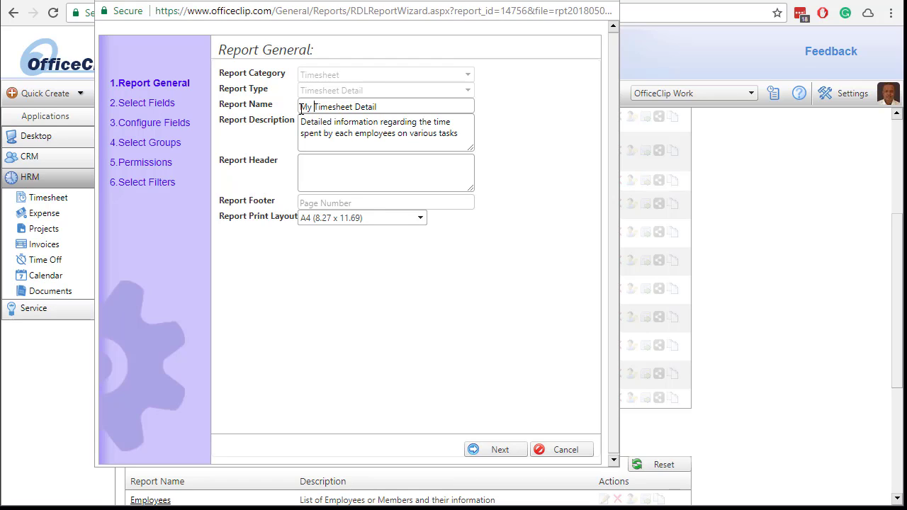
click(401, 107)
click(498, 453)
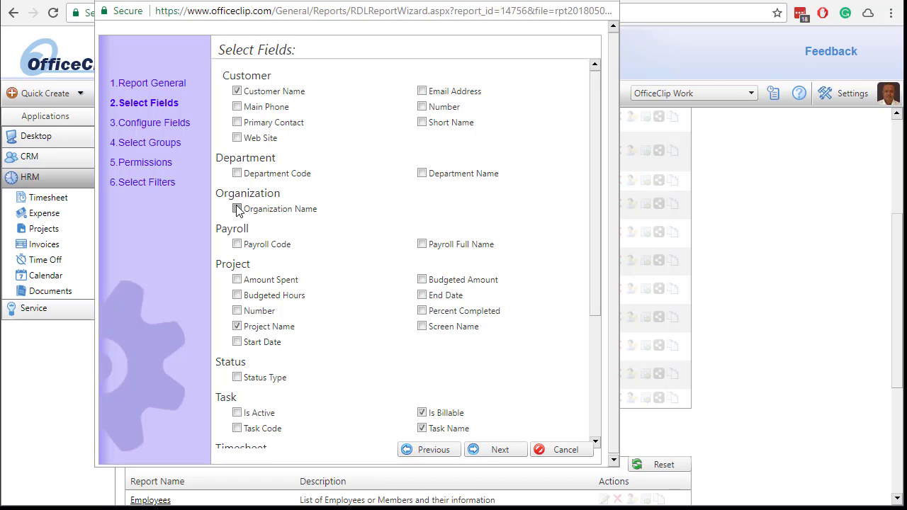
Step: Add the Payroll Code and the timesheet From Date to the report's fields, continuing to the field configuration
click(238, 244)
scroll(476, 362, down, 1)
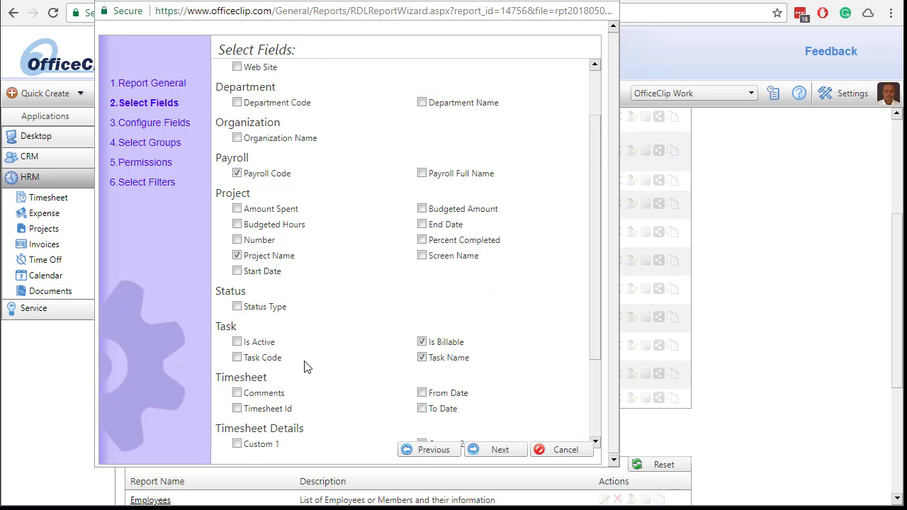
scroll(304, 362, down, 1)
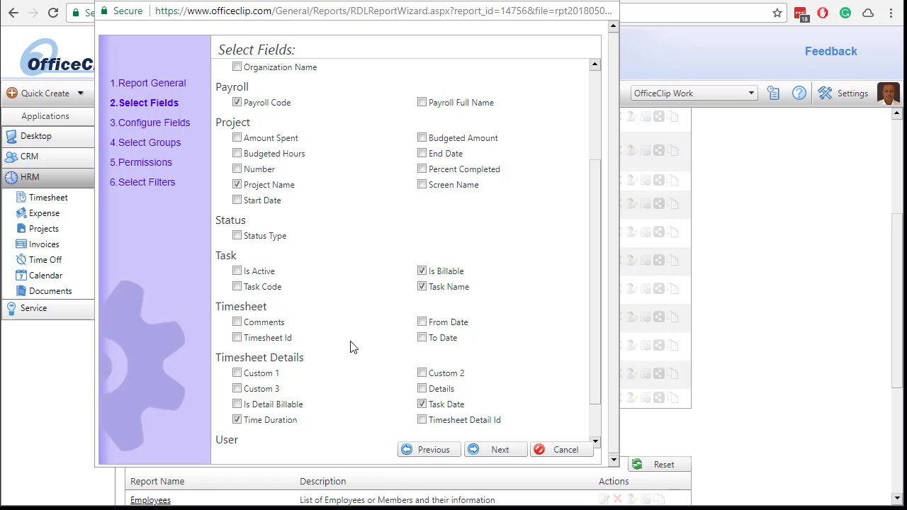
click(422, 323)
scroll(484, 375, down, 2)
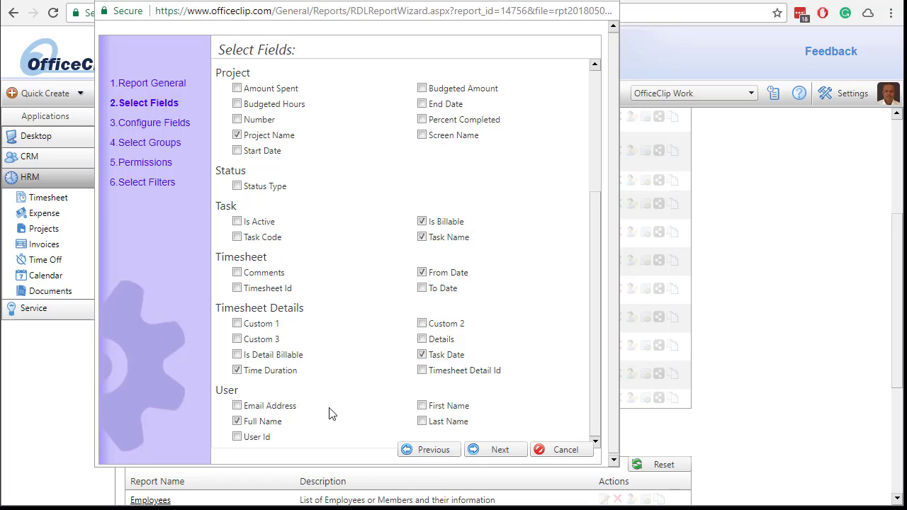
scroll(329, 408, down, 1)
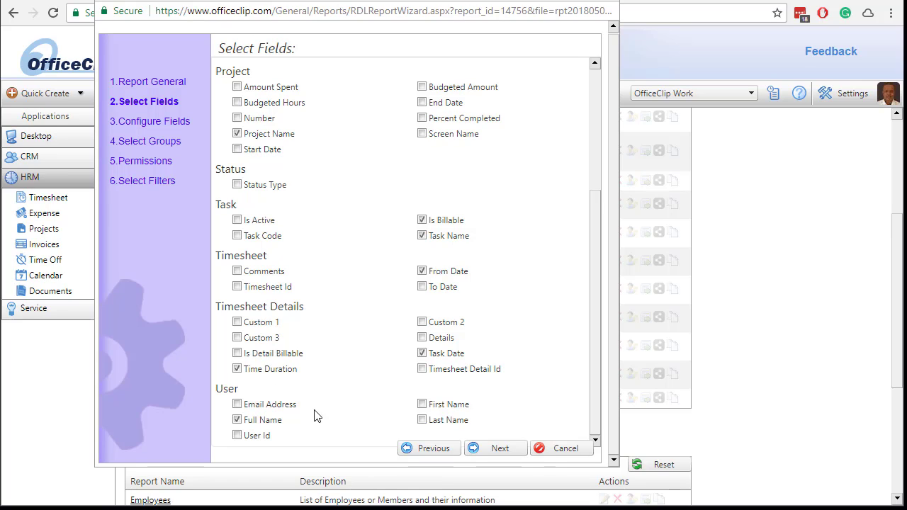
click(498, 452)
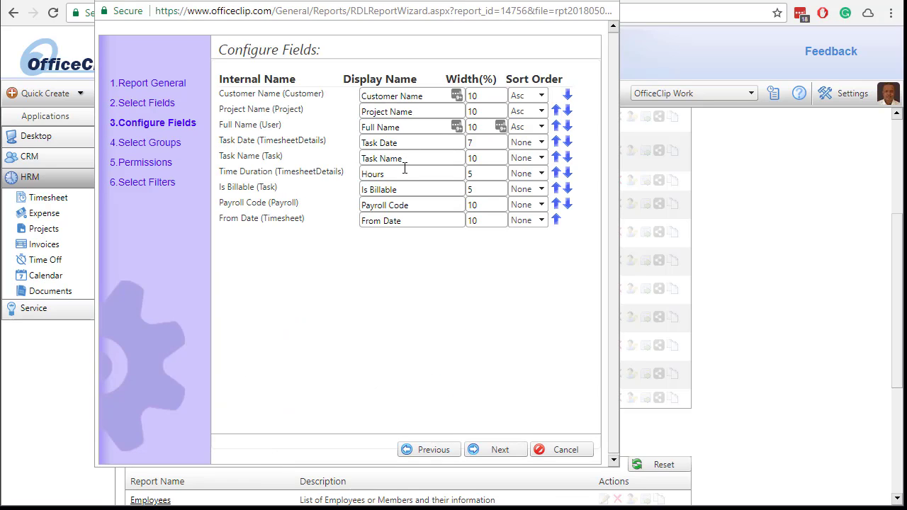
Step: Change the display name of the Full Name (User) field to "User Name" and continue to the group selection
scroll(379, 98, down, 1)
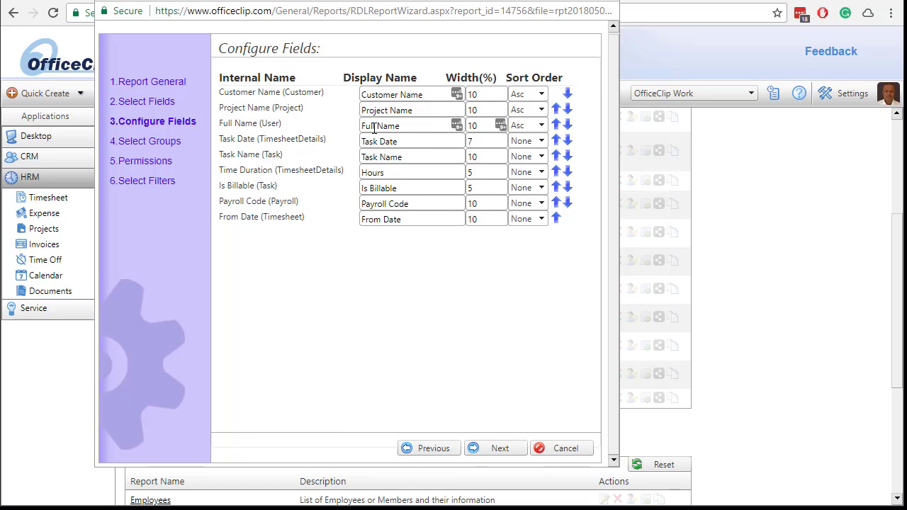
double_click(375, 126)
text(User)
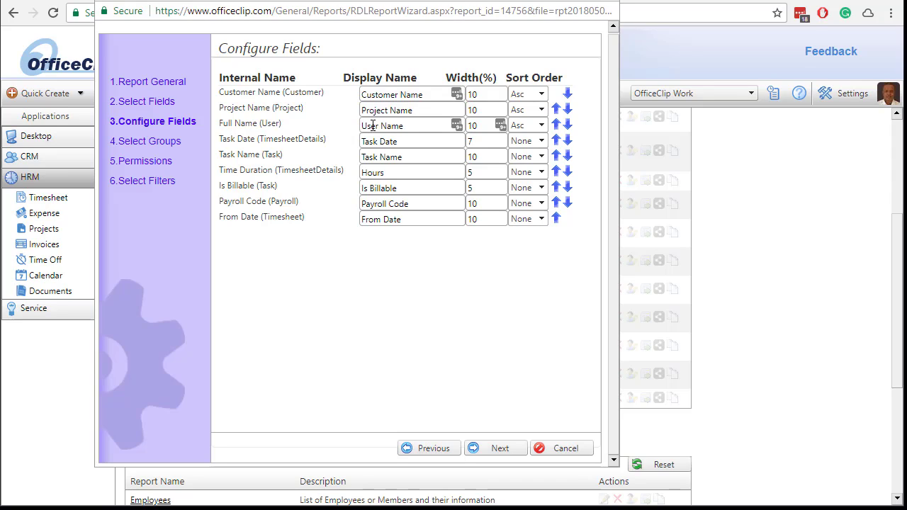
click(504, 451)
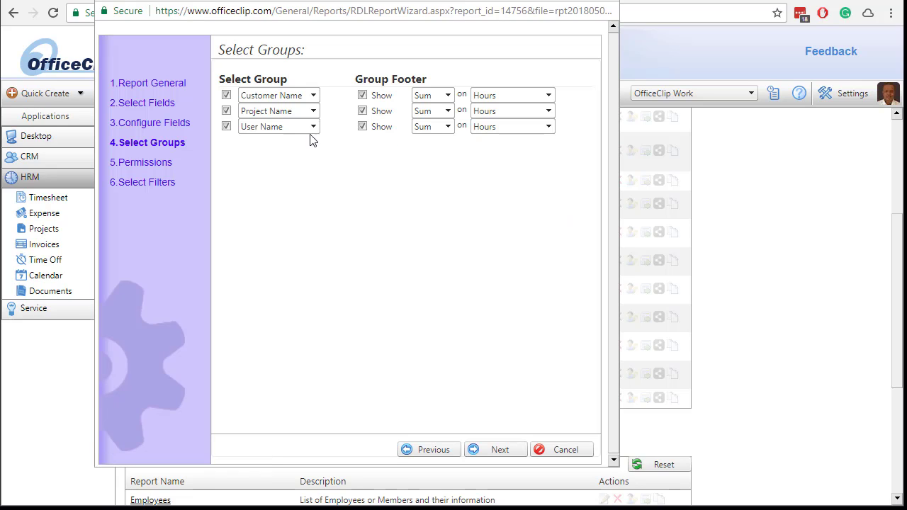
Step: Group the report first by User Name, second by From Date and third by Customer Name, accepting the groups
click(313, 97)
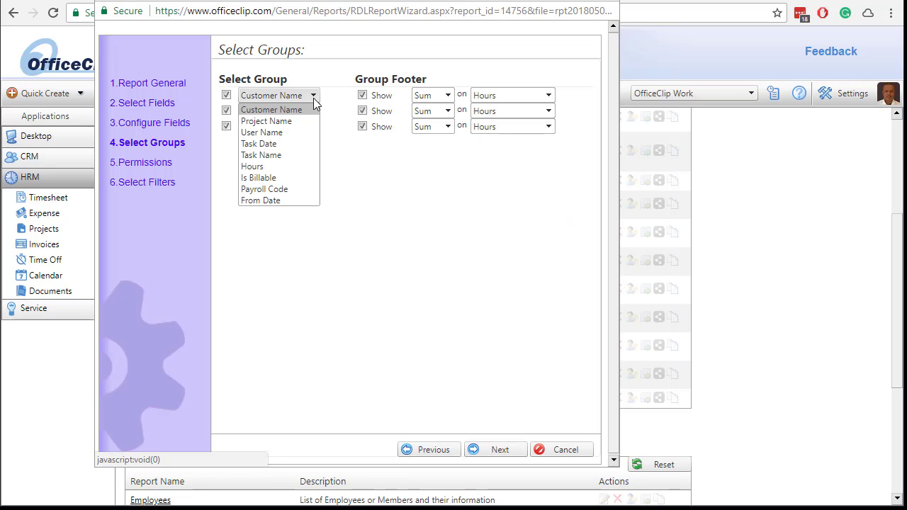
click(283, 133)
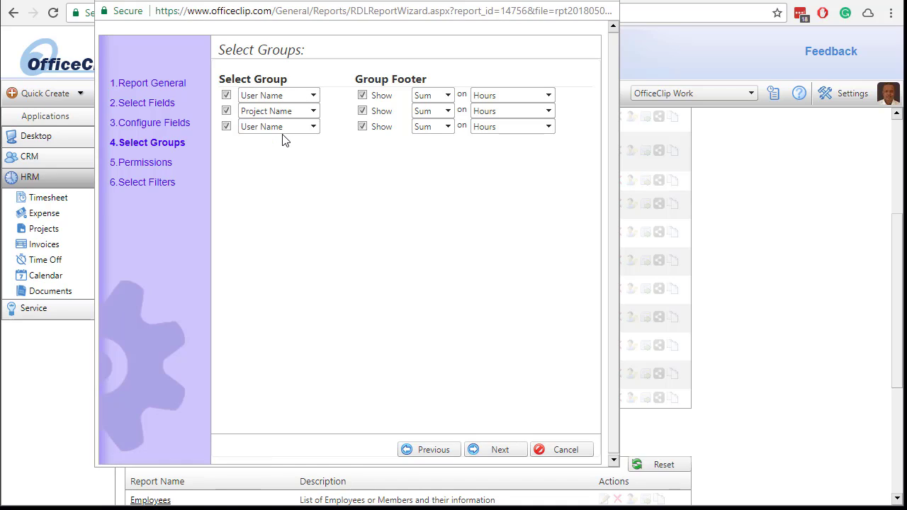
click(314, 112)
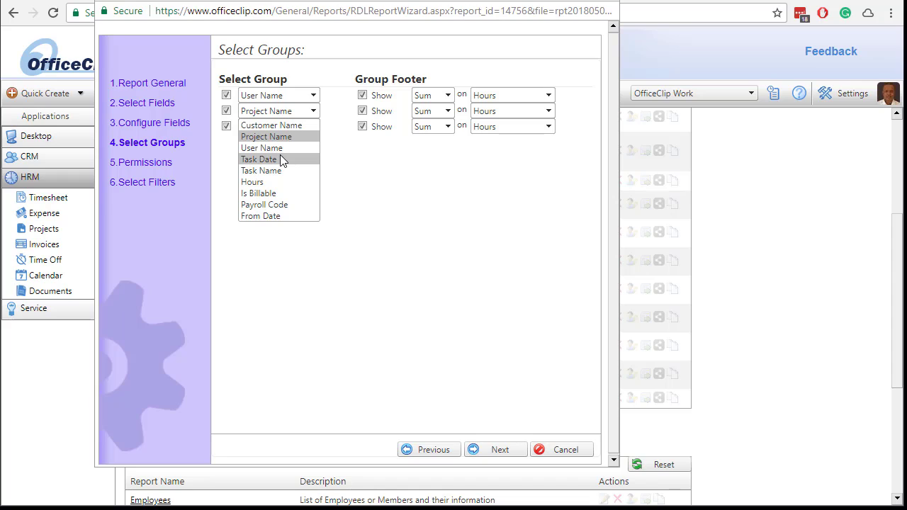
click(271, 216)
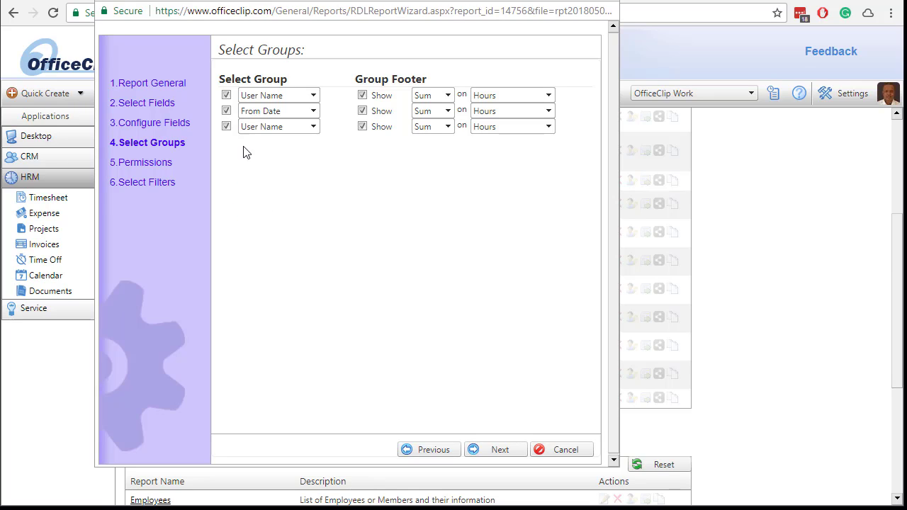
click(313, 127)
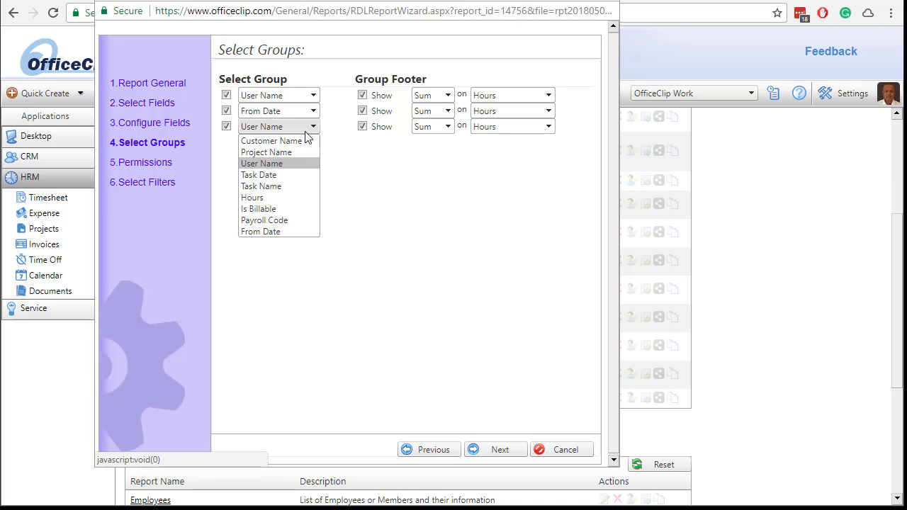
click(300, 141)
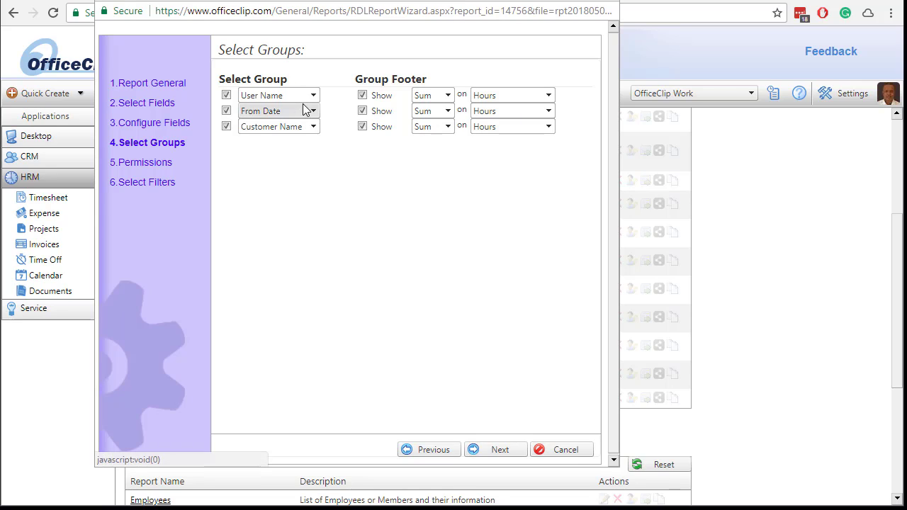
click(500, 453)
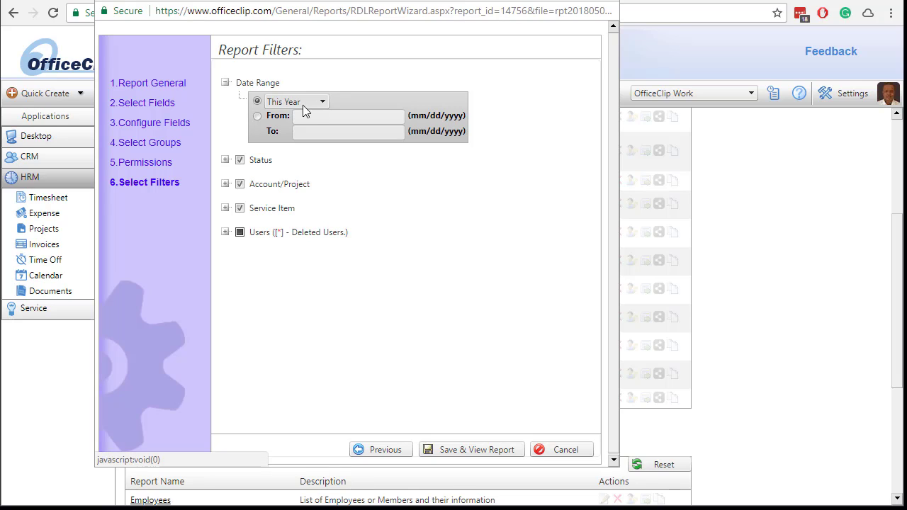
Step: Limit the report's status filter to Approved only, and save and view the report
click(226, 160)
click(240, 160)
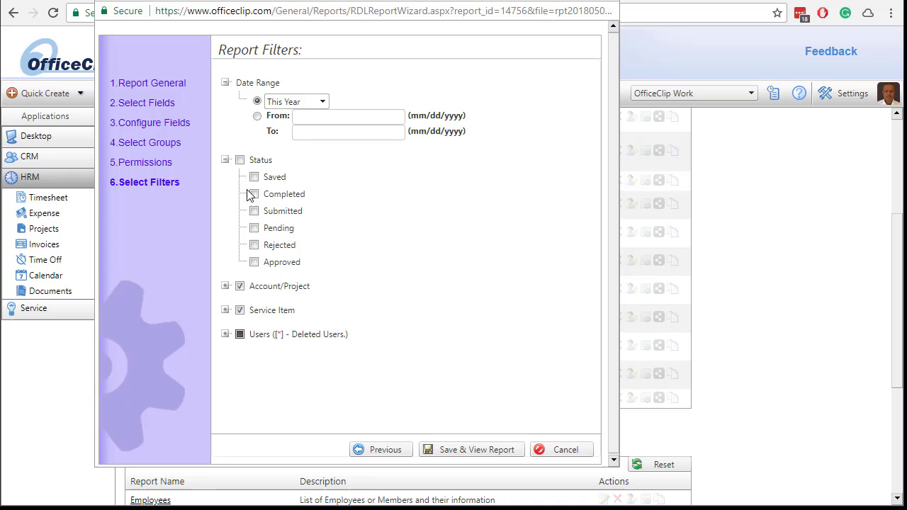
click(253, 262)
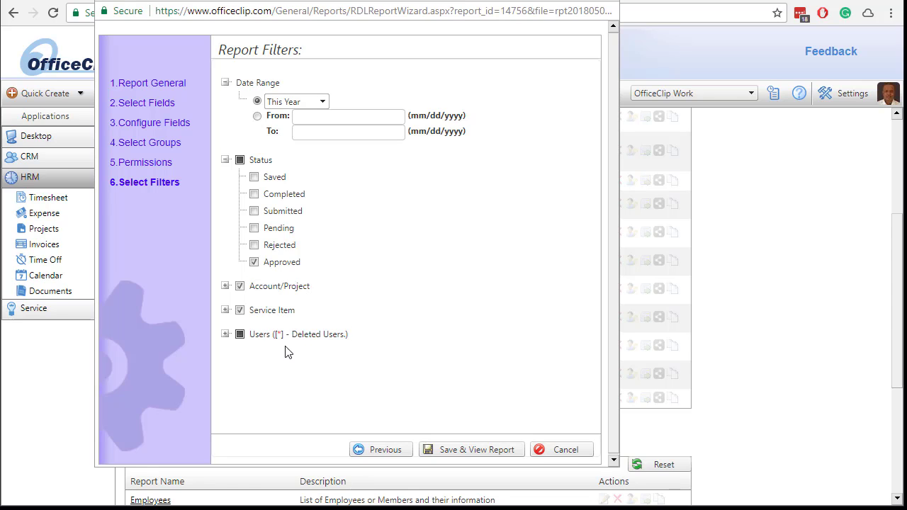
click(483, 456)
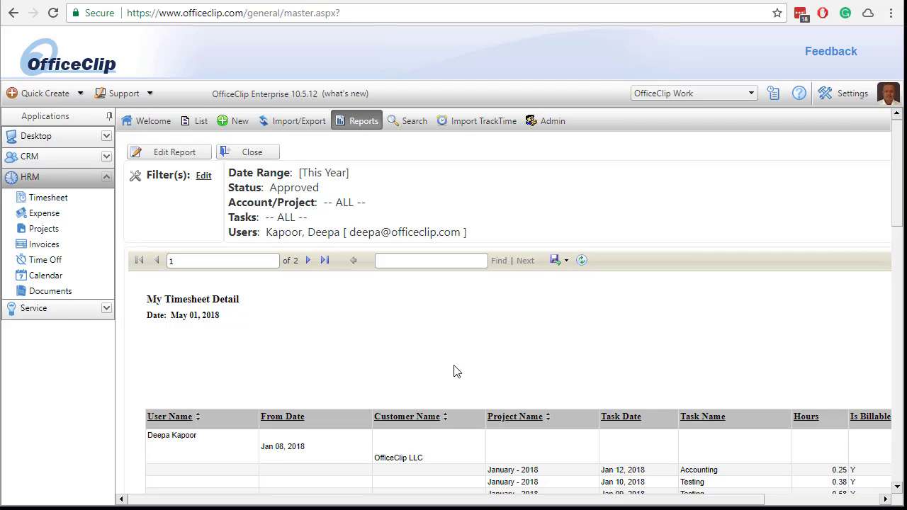
Step: Collapse the applications sidebar and examine the report's user, date and customer grouping with its hours subtotals
scroll(456, 367, down, 4)
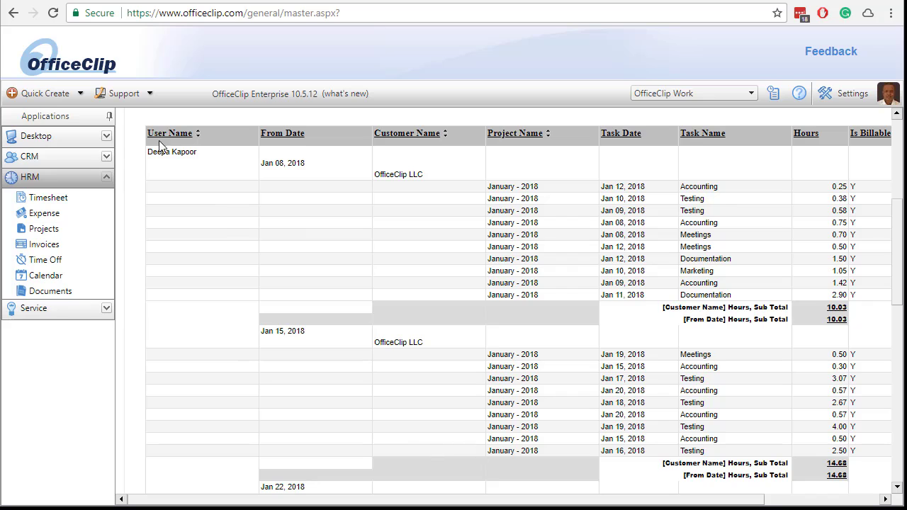
click(109, 115)
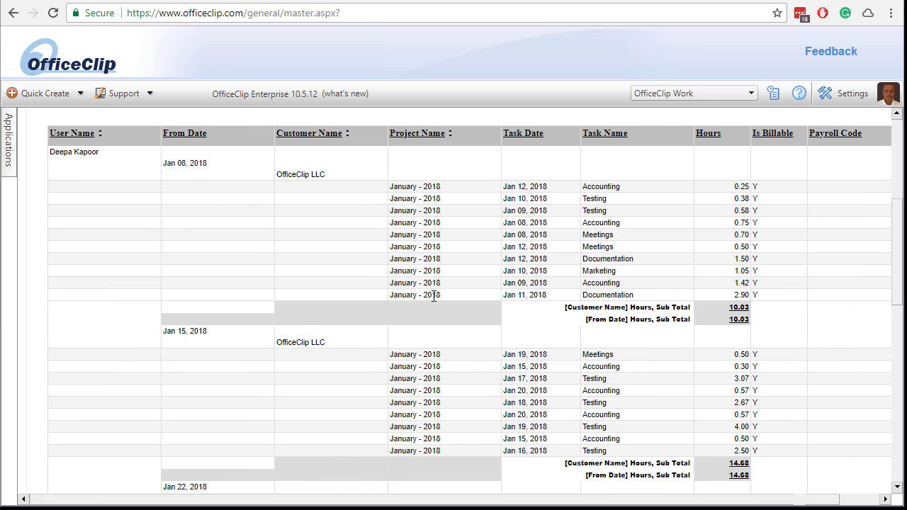
scroll(216, 230, up, 1)
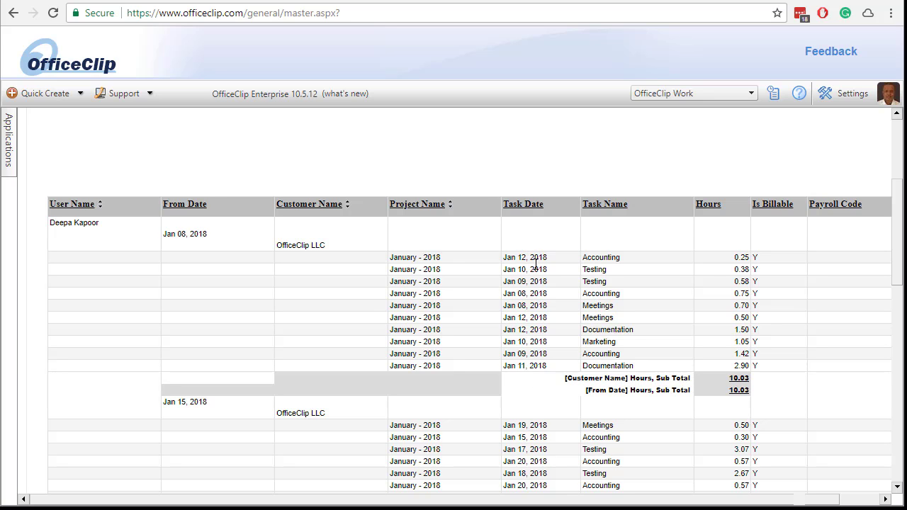
scroll(547, 376, down, 4)
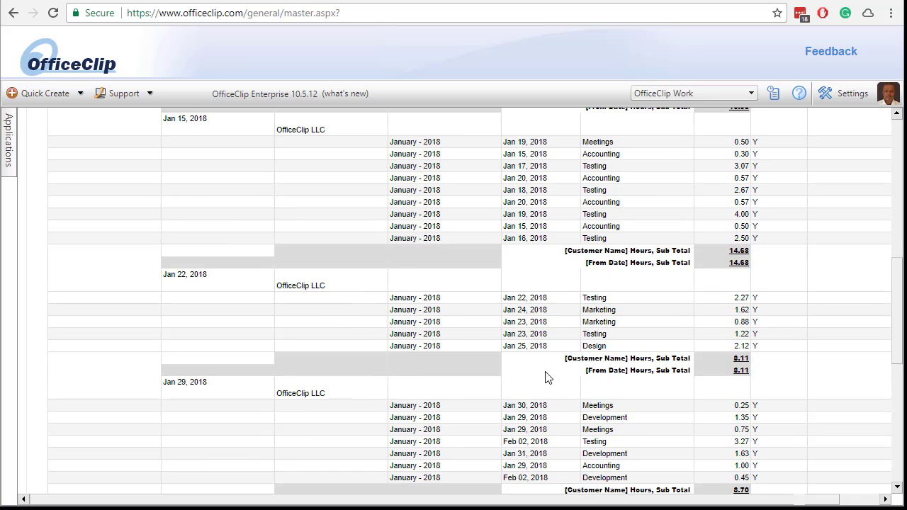
scroll(546, 374, up, 7)
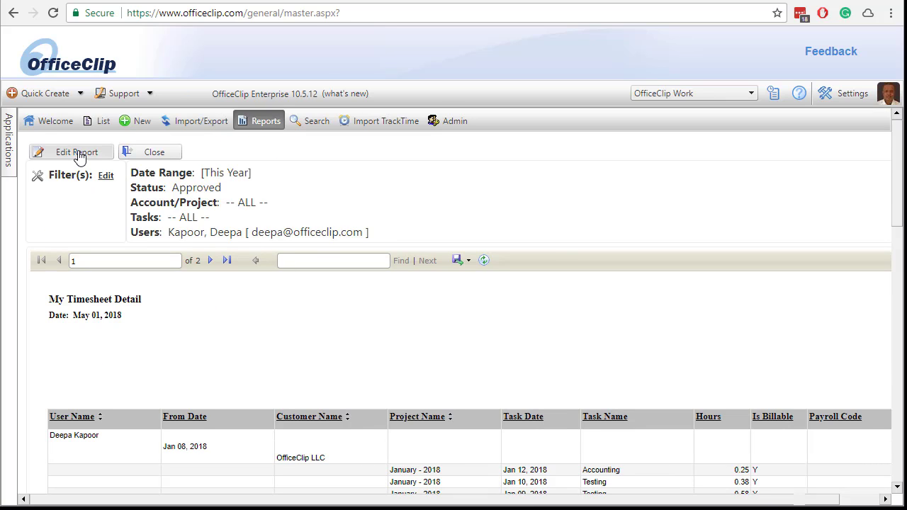
Step: Reopen the report for editing and set the Task Date field's sort order to Asc
click(77, 153)
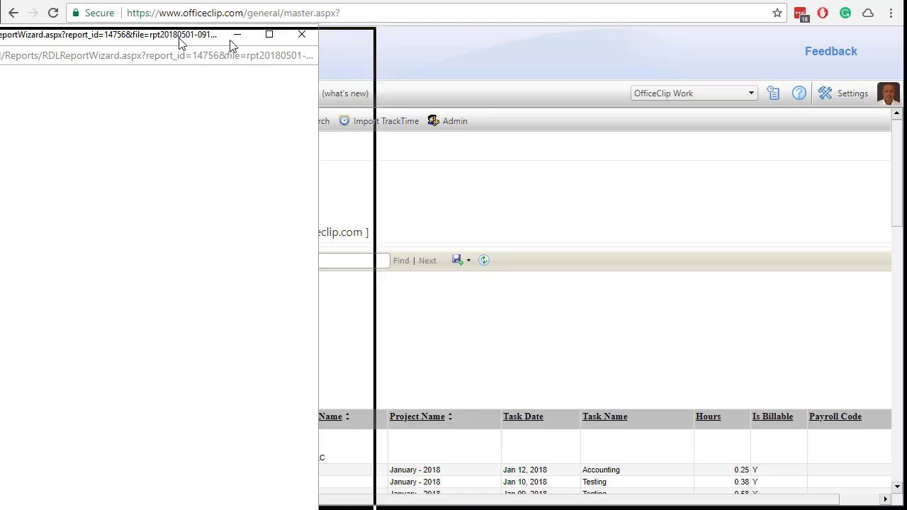
drag(179, 43, 512, 12)
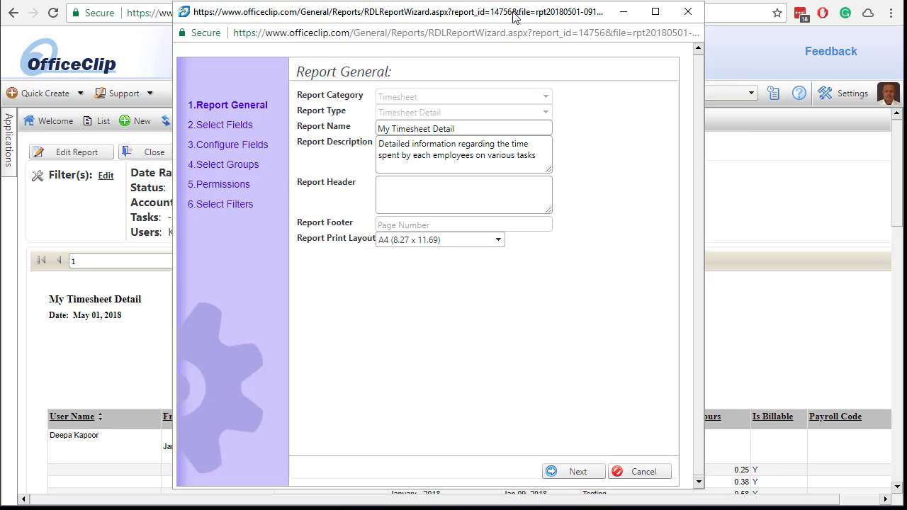
click(237, 151)
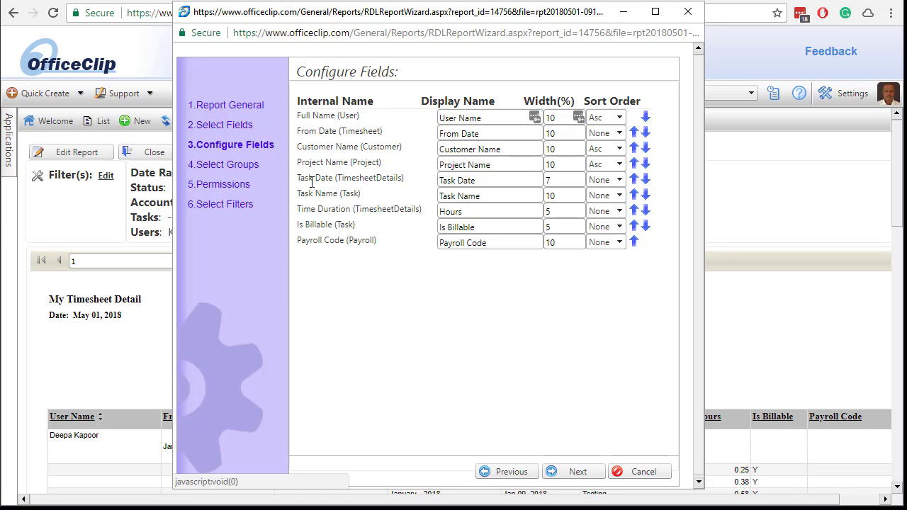
click(620, 180)
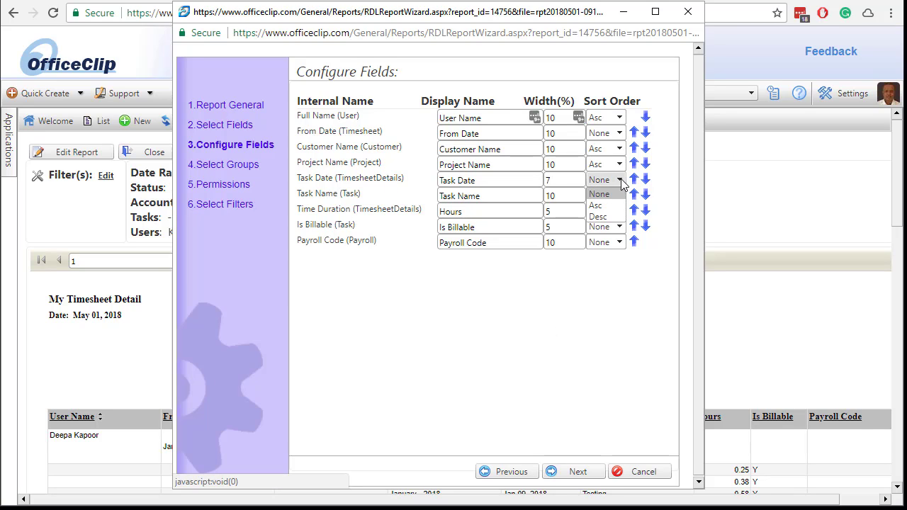
click(605, 202)
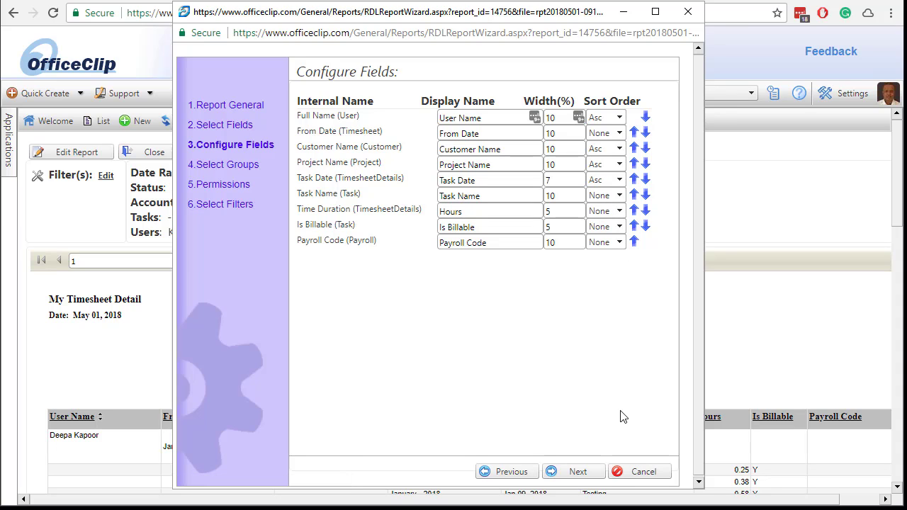
Step: Save and view the report, checking the order of the task dates within each group
click(578, 473)
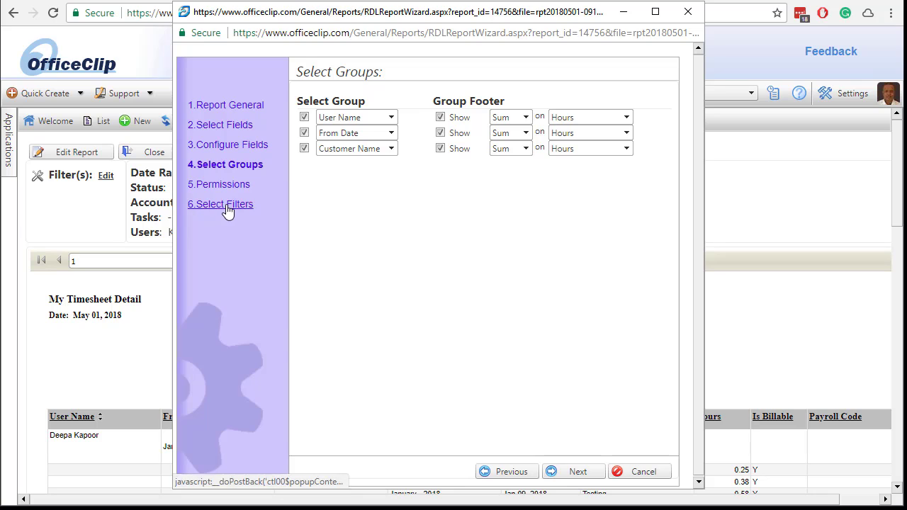
click(226, 210)
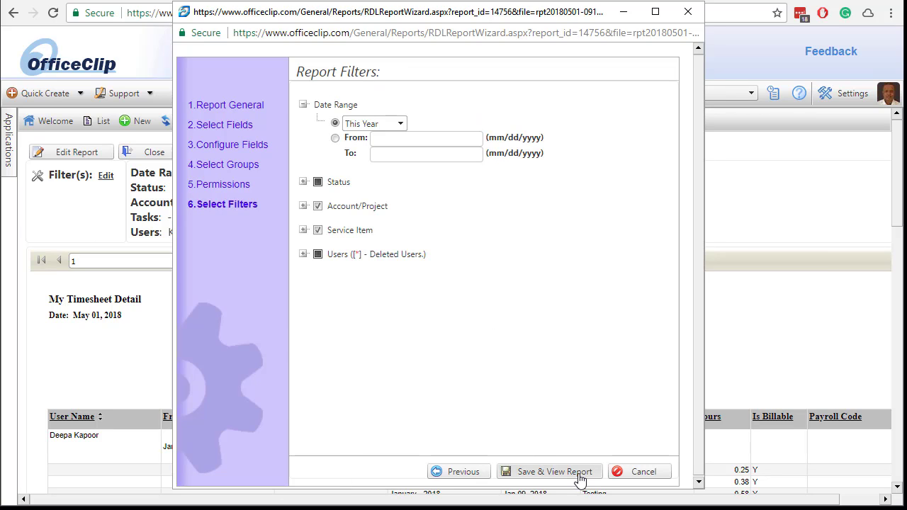
click(580, 472)
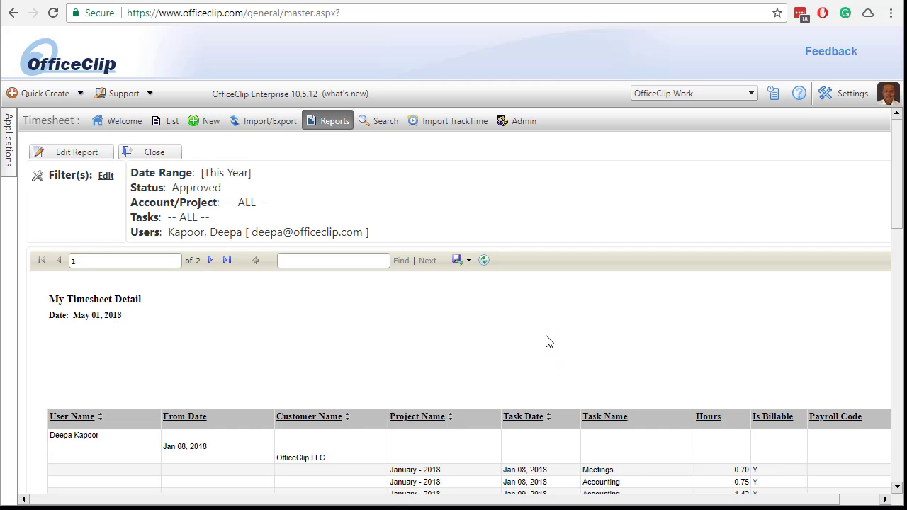
scroll(546, 342, down, 2)
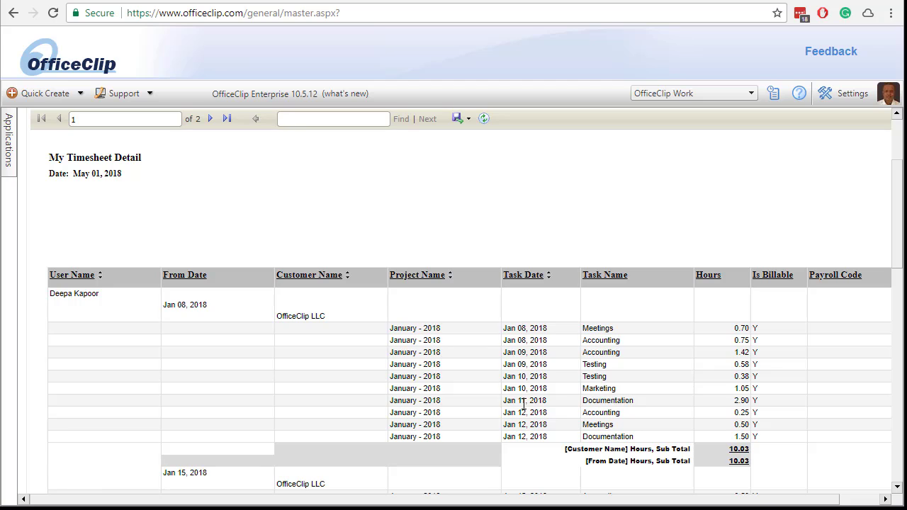
scroll(519, 376, up, 2)
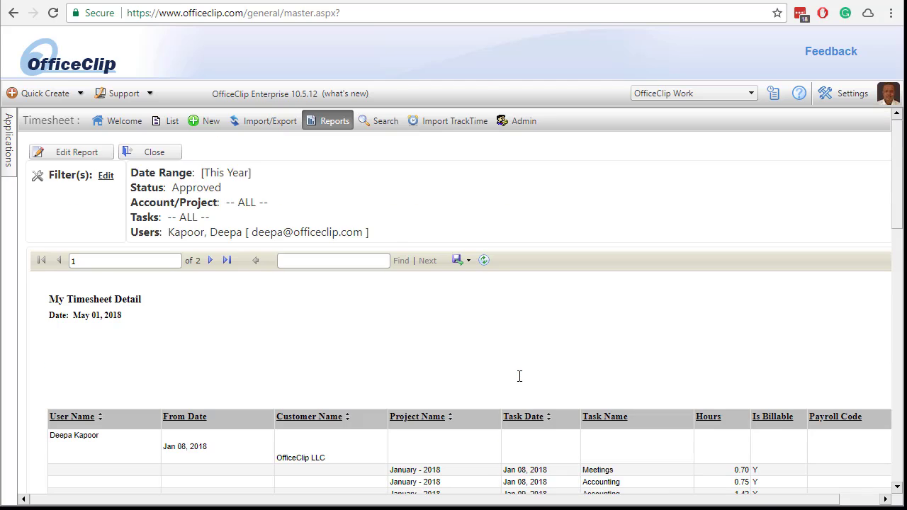
Step: Export the report as PDF, check how its columns fit on the page, and close the PDF
click(468, 261)
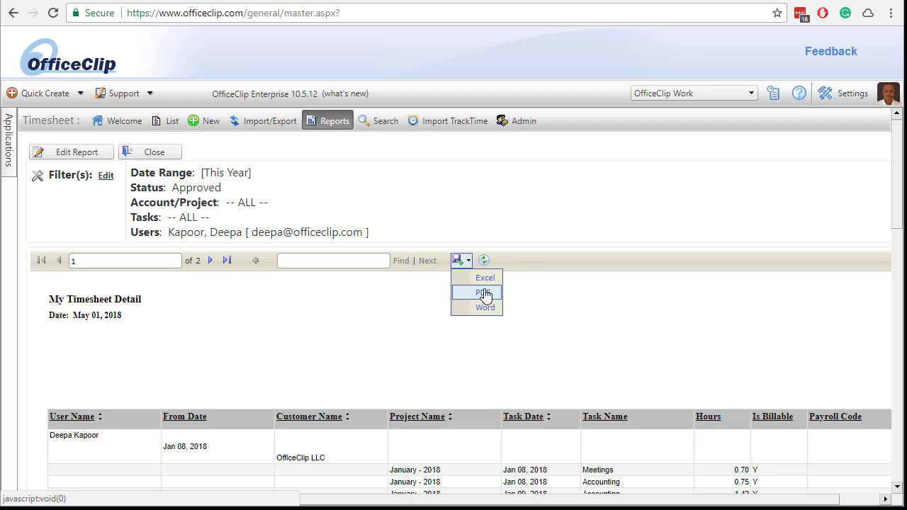
click(483, 291)
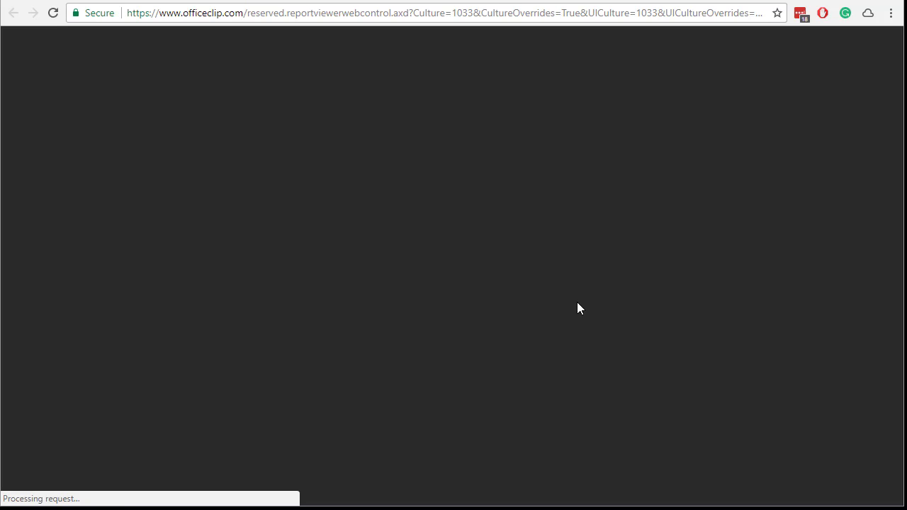
scroll(579, 308, down, 5)
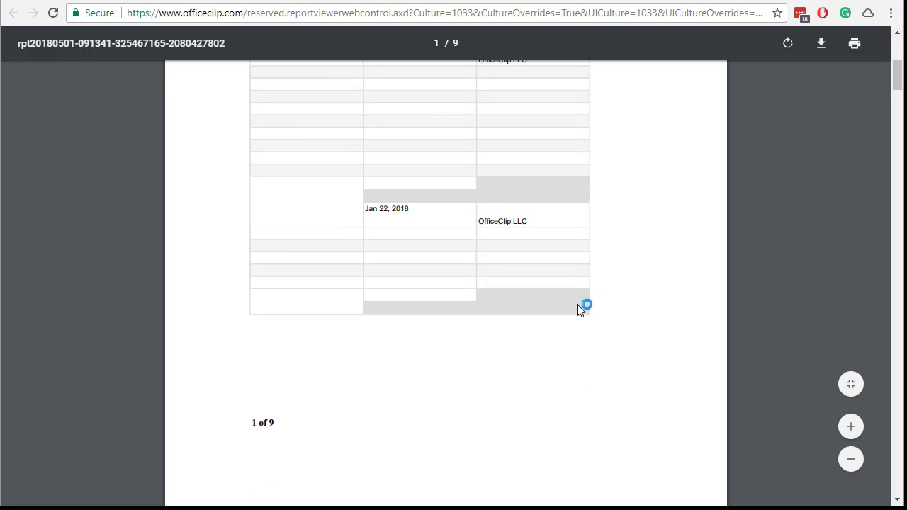
scroll(580, 309, up, 5)
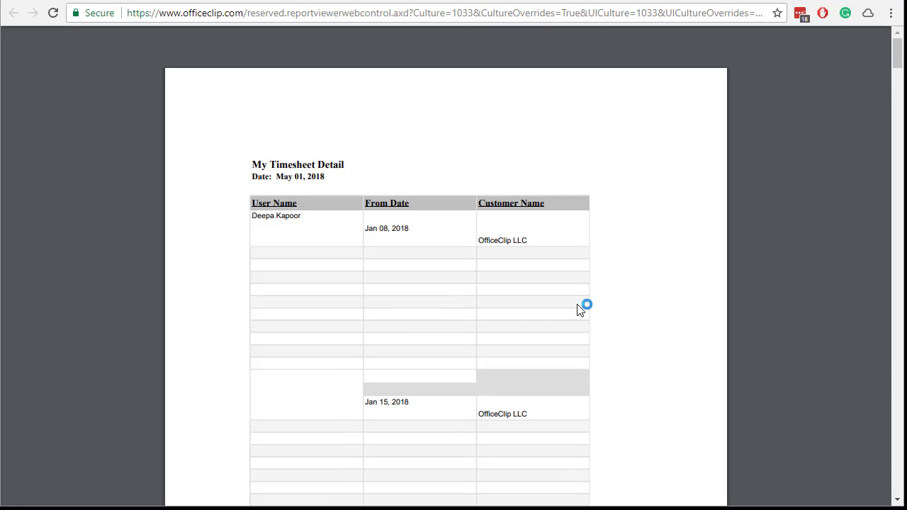
click(682, 2)
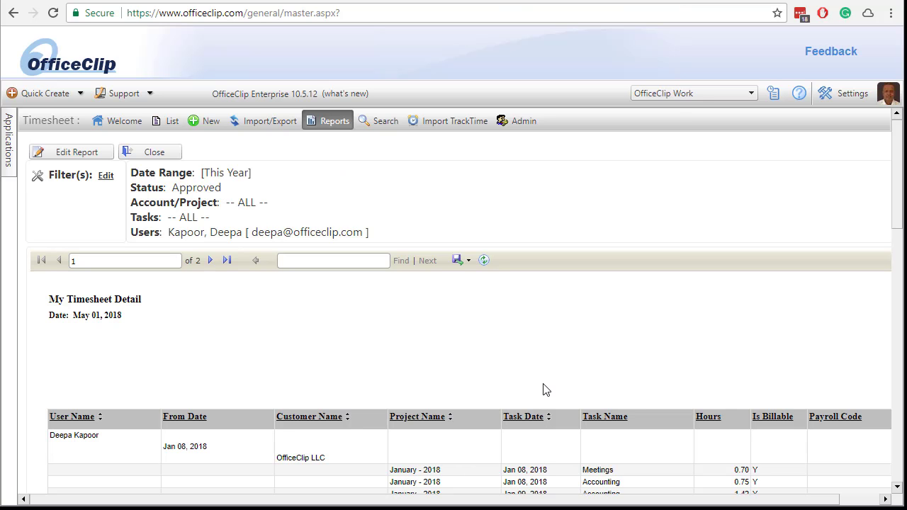
scroll(439, 293, up, 2)
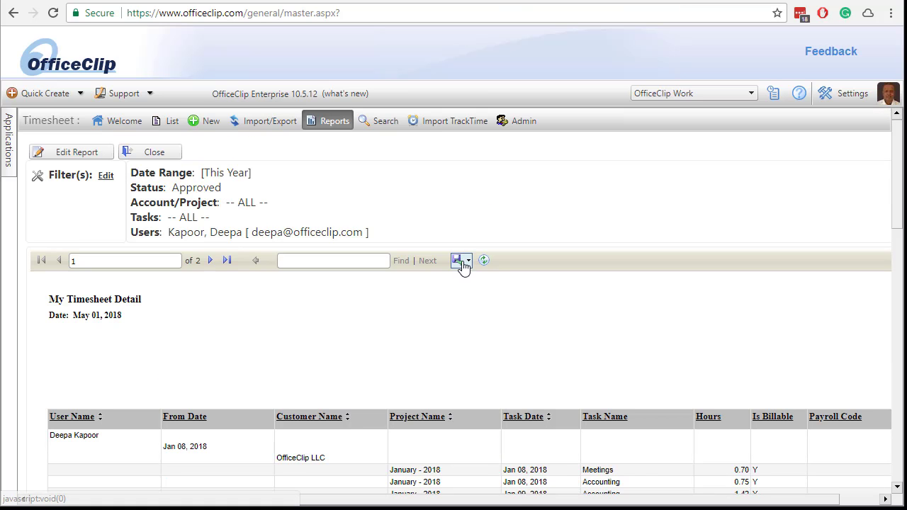
click(461, 262)
click(574, 294)
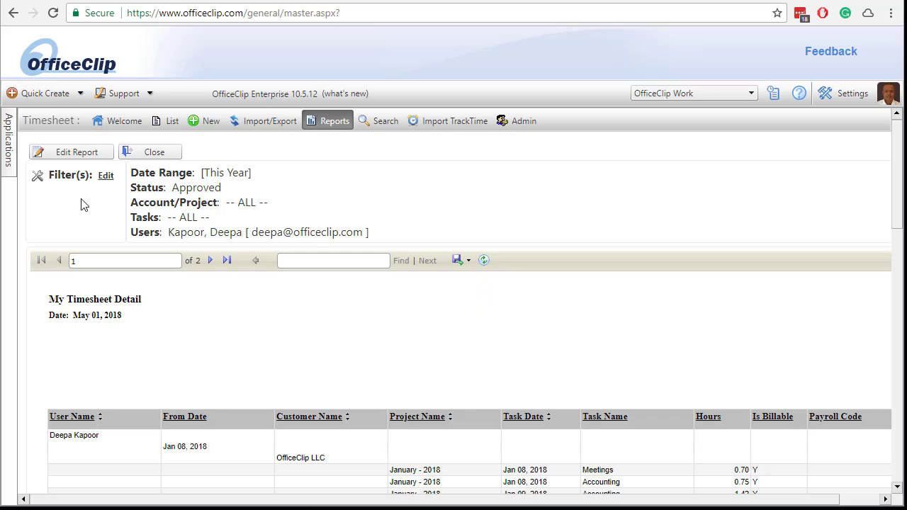
Step: Change the report's print layout to A4 Landscape (11.69 x 8.27), and save and view the report
click(63, 152)
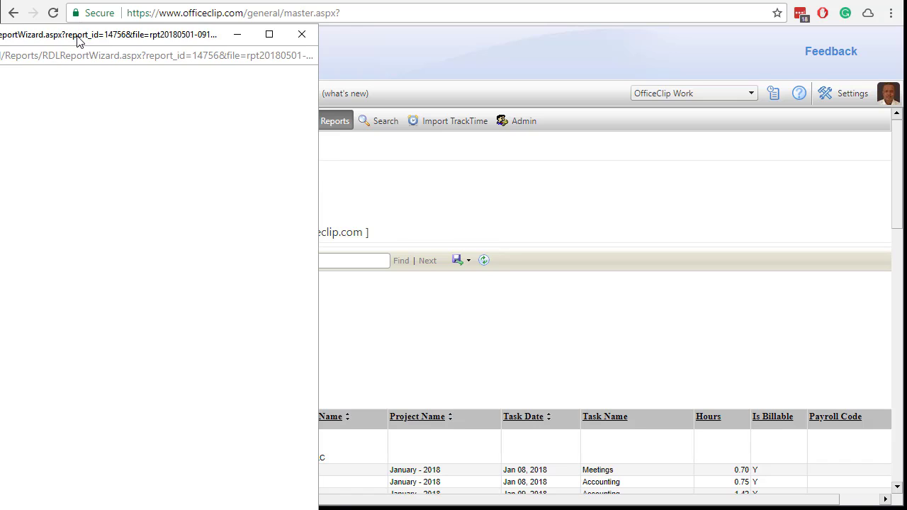
drag(79, 38, 444, 28)
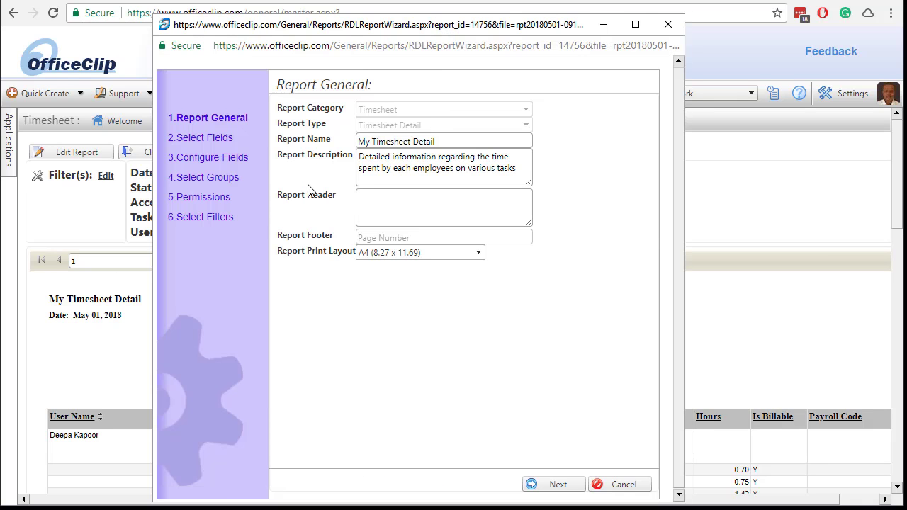
click(478, 257)
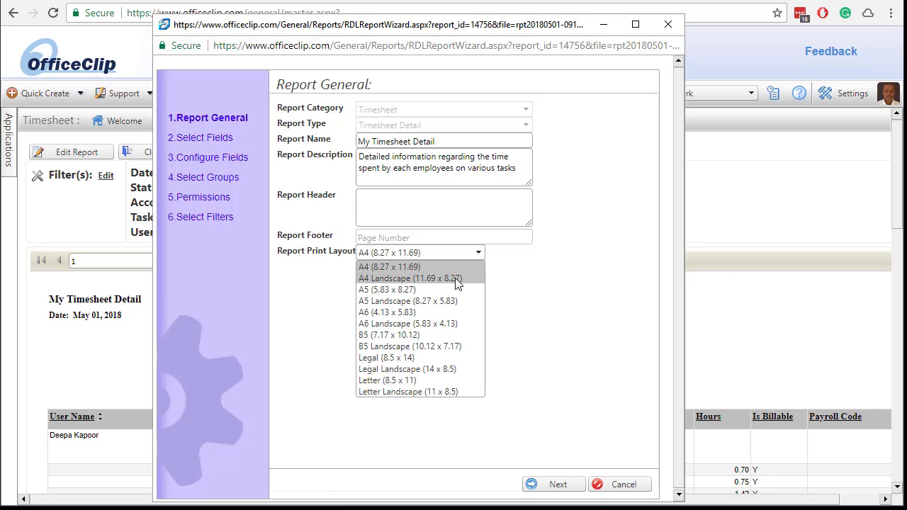
click(457, 279)
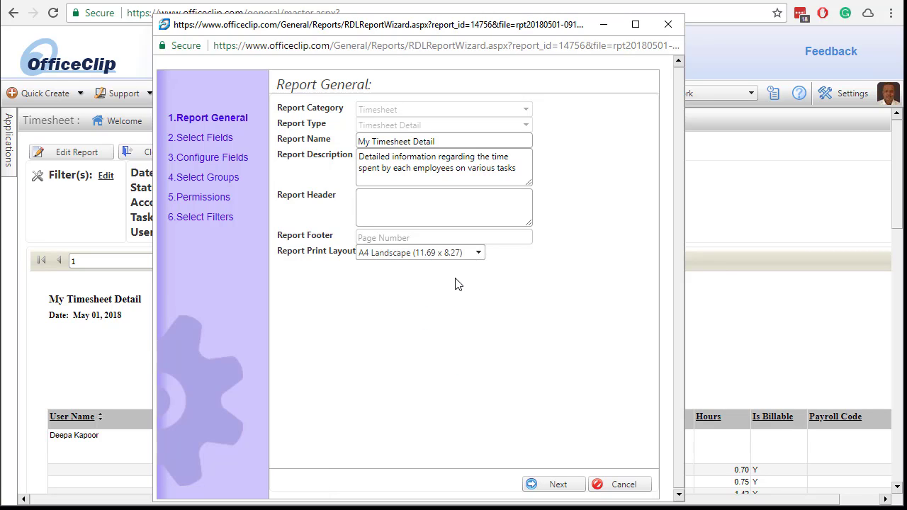
click(559, 486)
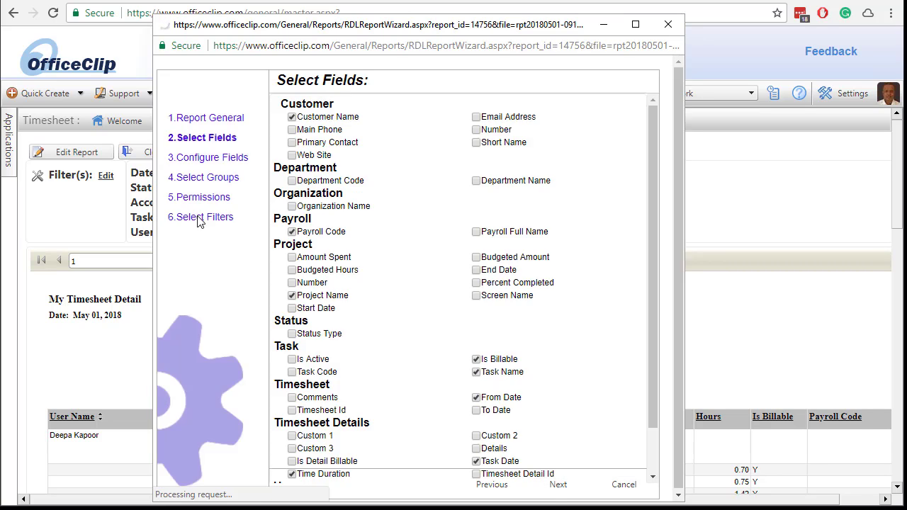
click(198, 219)
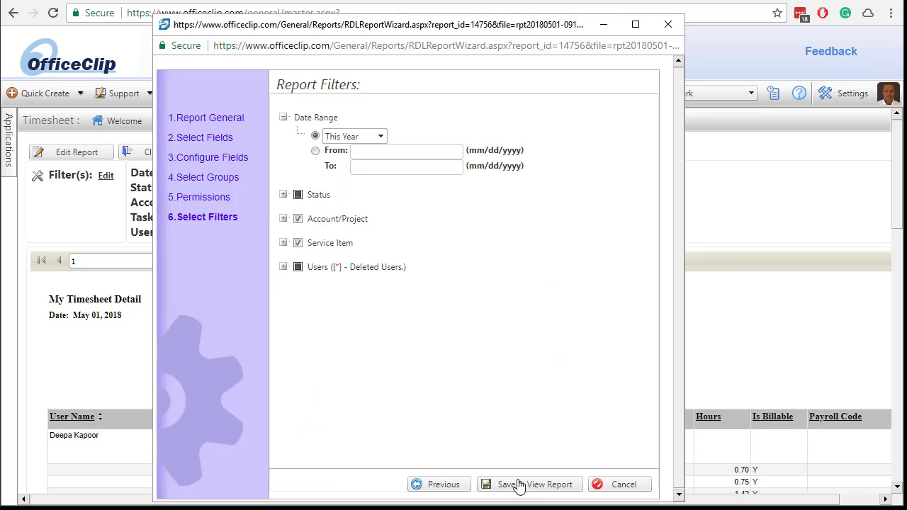
click(525, 486)
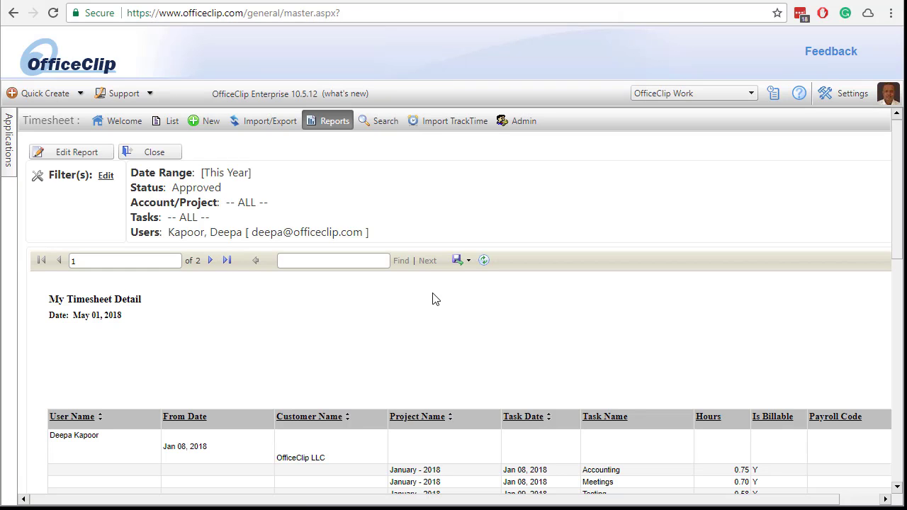
Step: Export the landscape report as PDF, examine how its columns are split across pages, and close the PDF
click(466, 262)
click(481, 292)
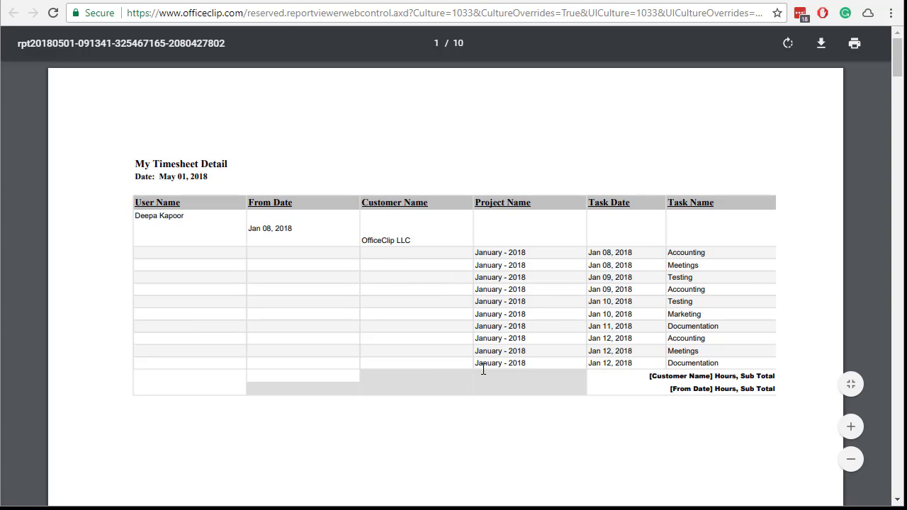
scroll(482, 374, down, 8)
scroll(460, 354, up, 5)
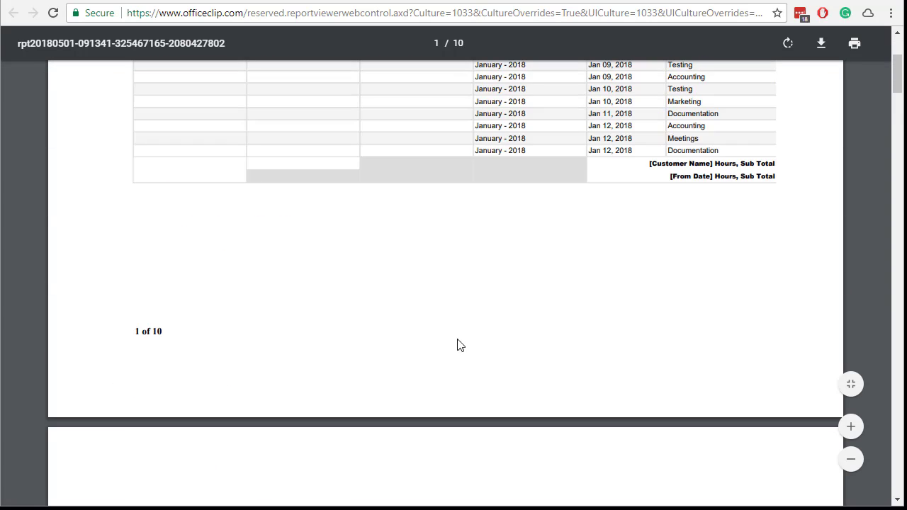
scroll(505, 390, up, 3)
scroll(485, 375, down, 6)
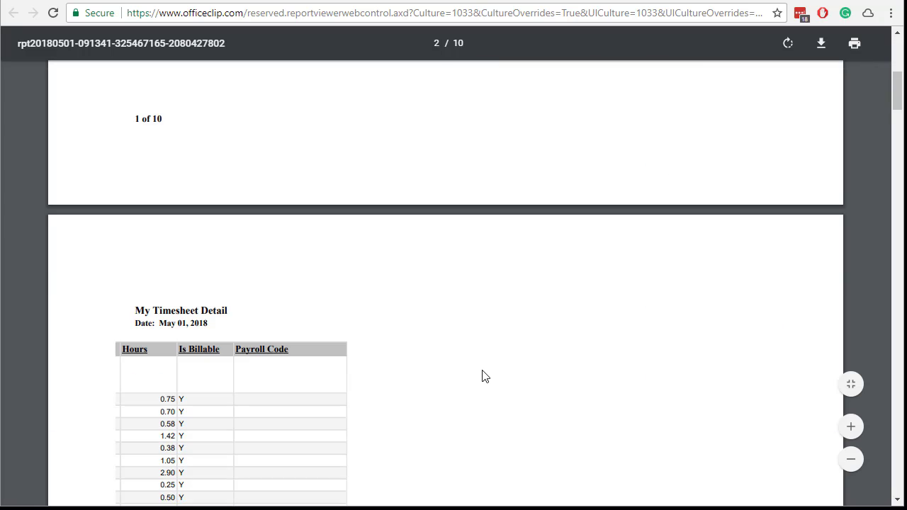
scroll(432, 366, down, 2)
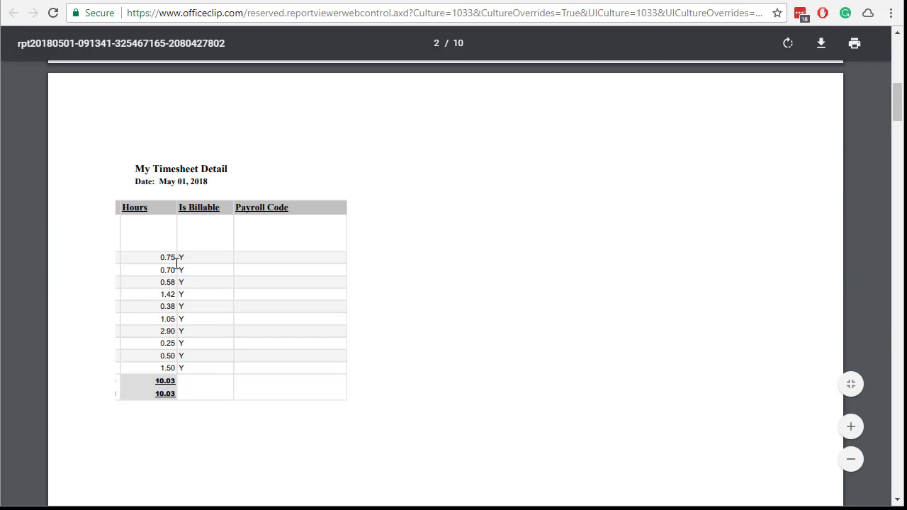
scroll(446, 397, up, 9)
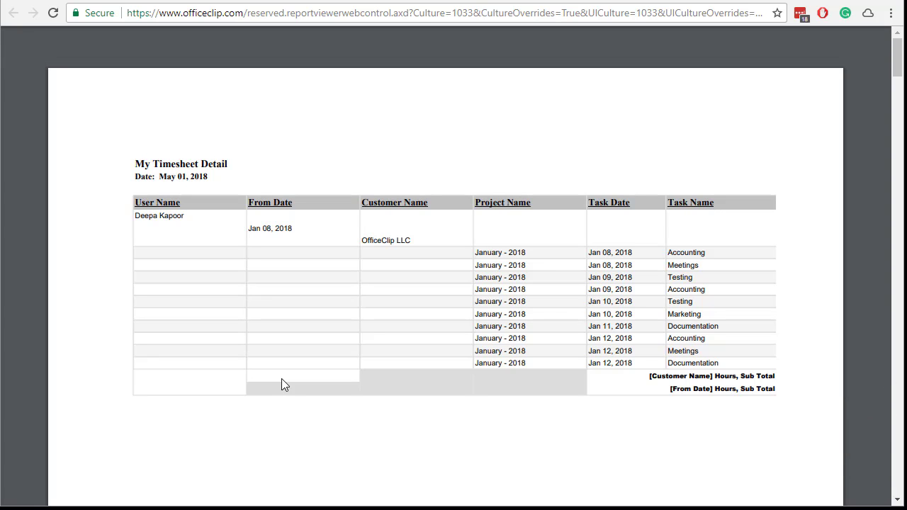
click(685, 0)
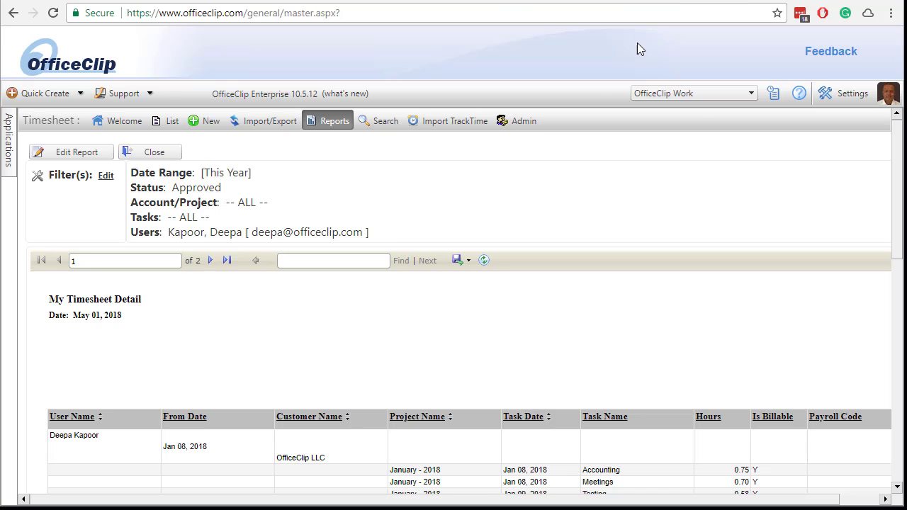
Step: Edit the report's field widths, setting From Date to 5%, Task Date to 5% and User Name to 8%
click(56, 151)
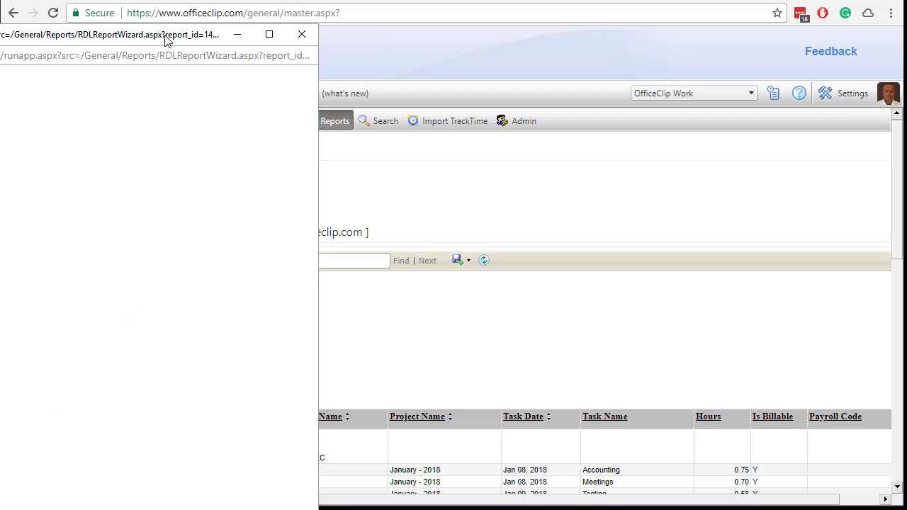
drag(169, 39, 567, 21)
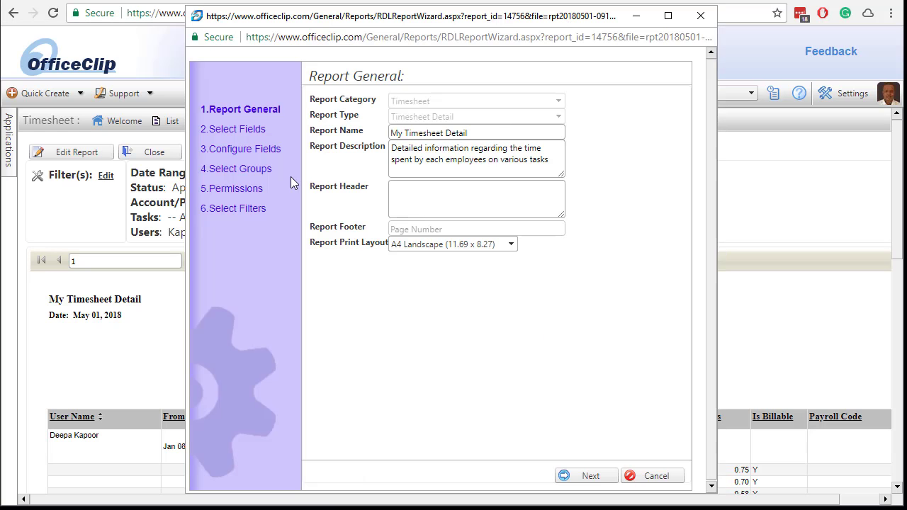
click(243, 151)
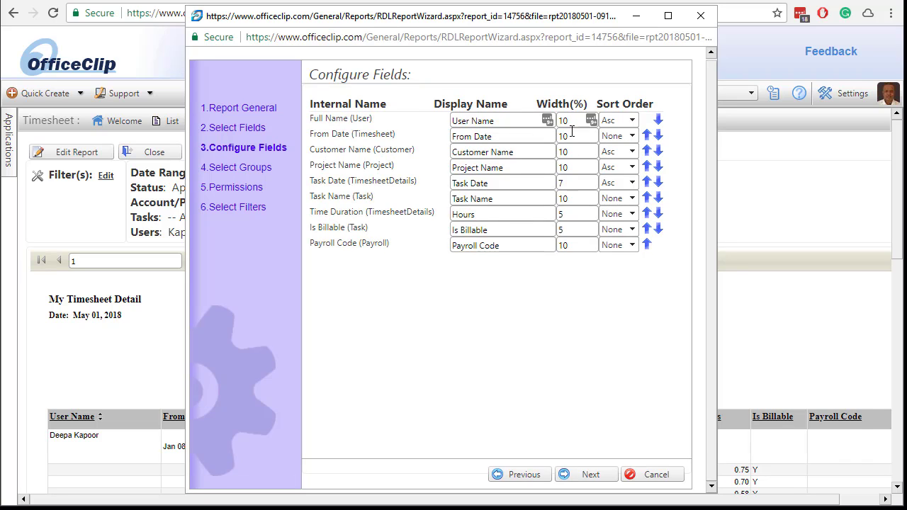
drag(567, 136, 558, 137)
text(5)
click(555, 180)
text(5)
key(BackSpace)
drag(571, 121, 559, 122)
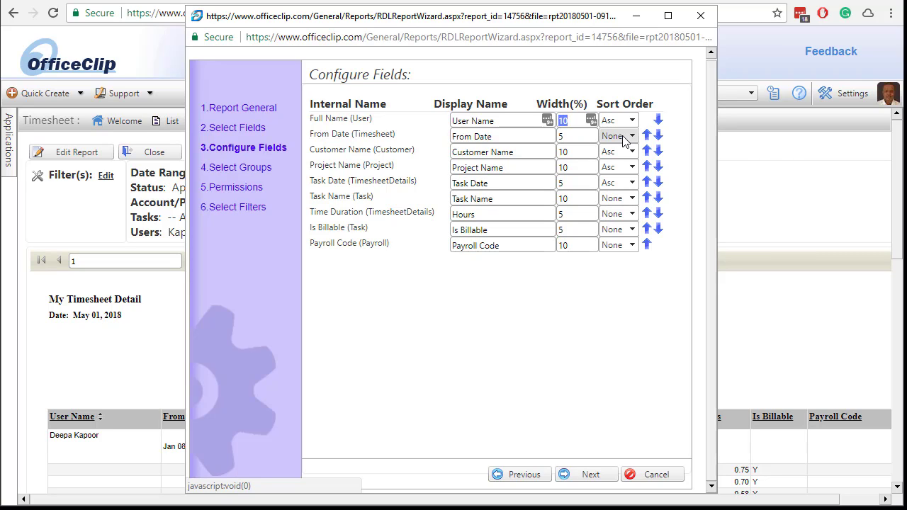
text(8)
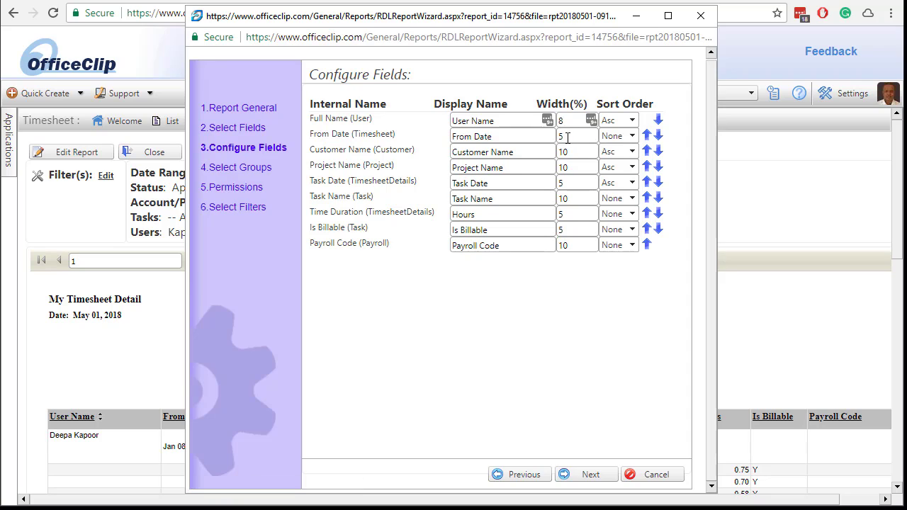
Step: Set the width of Customer Name, Project Name and Task Name to 8% each, and Payroll Code to 4%
drag(573, 152, 556, 151)
click(573, 167)
click(574, 200)
key(BackSpace)
key(BackSpace)
Step: Save and view the report with the new field widths, and look over its columns
click(585, 474)
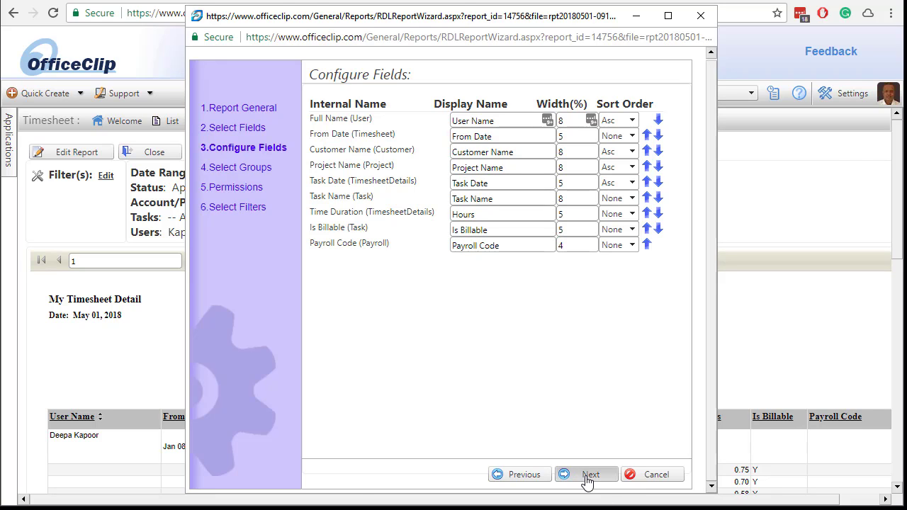
click(245, 208)
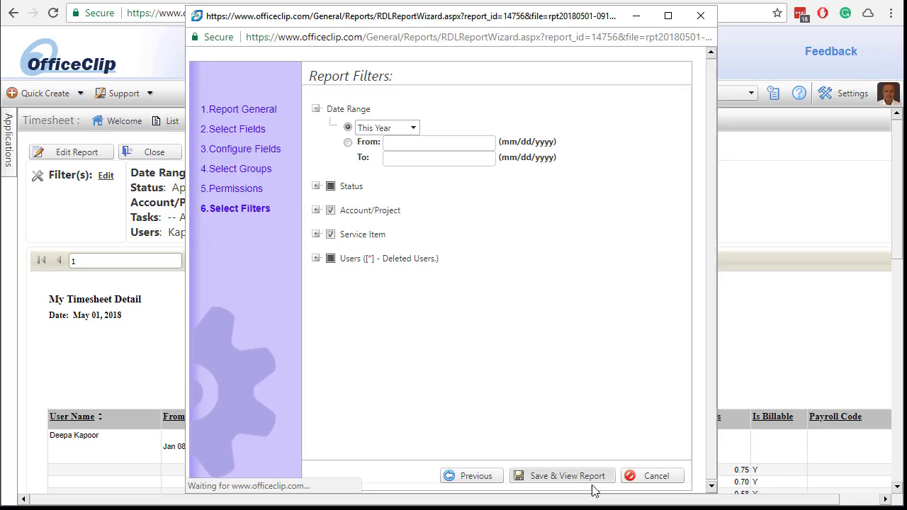
click(586, 476)
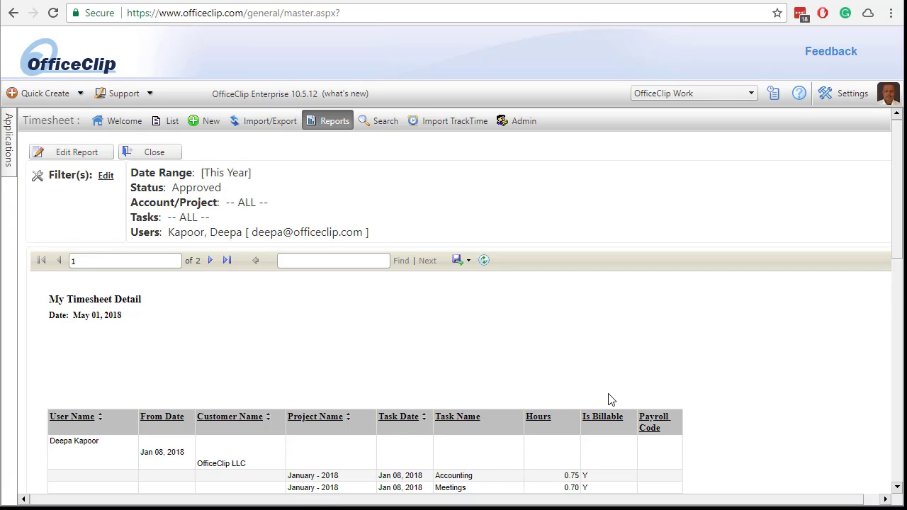
scroll(607, 399, down, 2)
scroll(607, 399, down, 3)
scroll(607, 398, up, 5)
Step: Export the resized report as PDF, check whether all columns fit on each page, and close the PDF
click(466, 263)
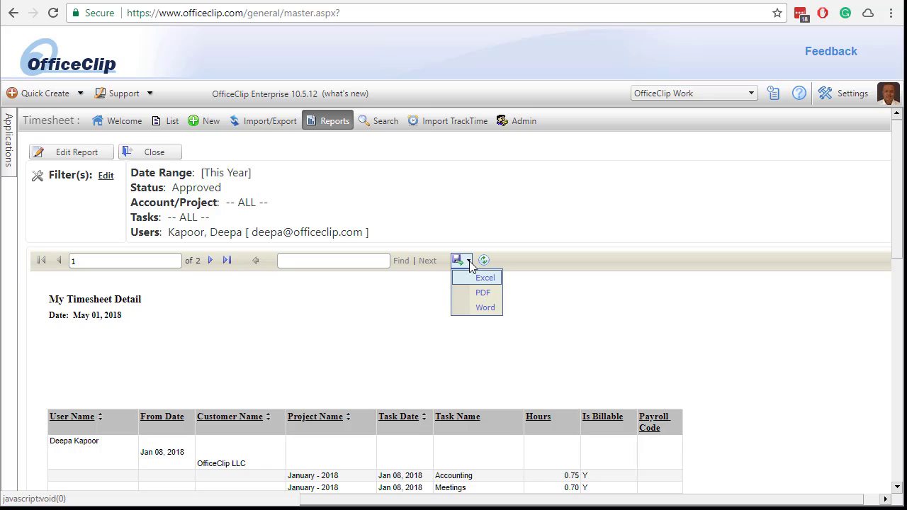
click(482, 293)
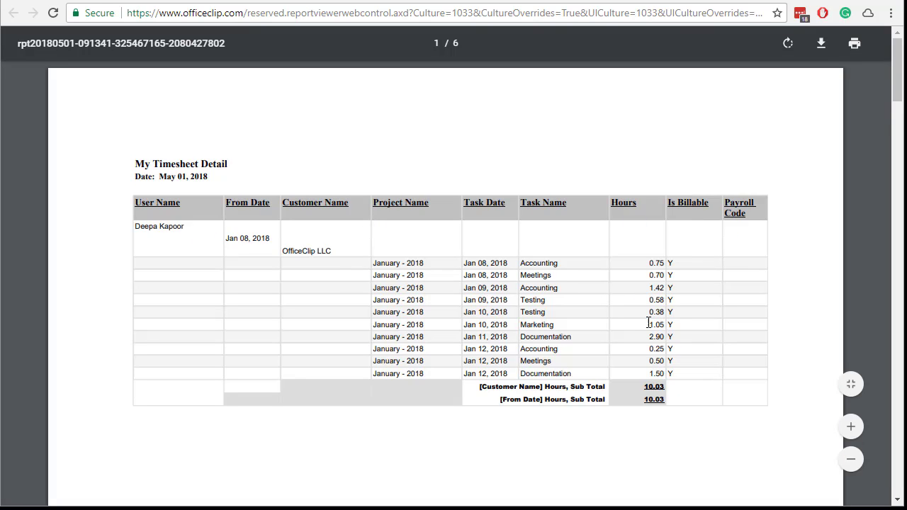
scroll(597, 375, down, 5)
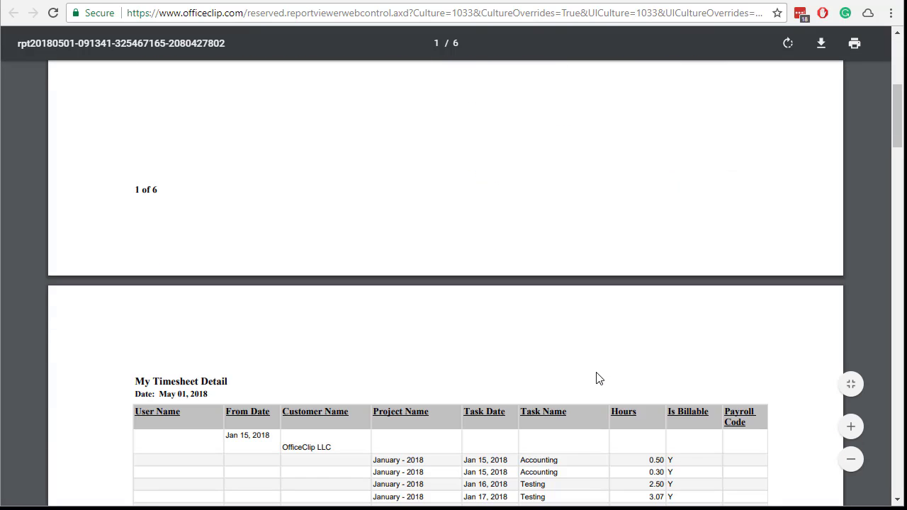
scroll(597, 376, up, 5)
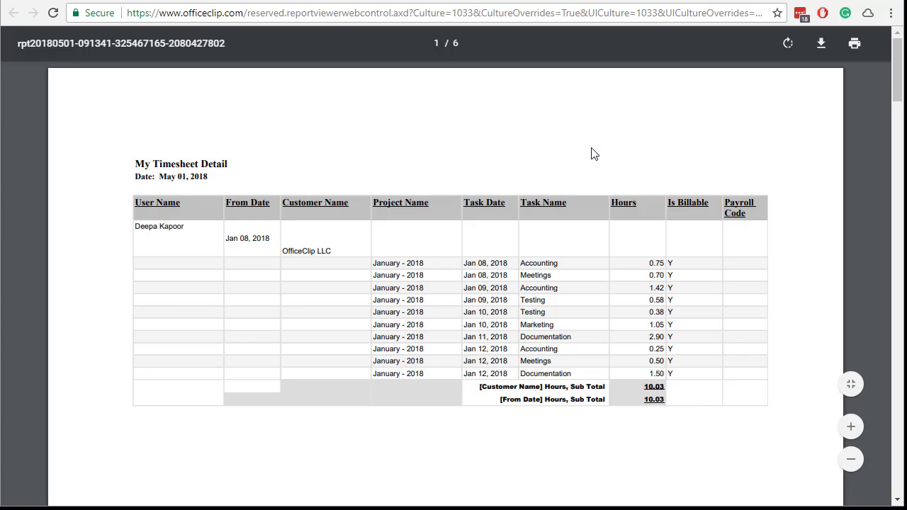
click(686, 1)
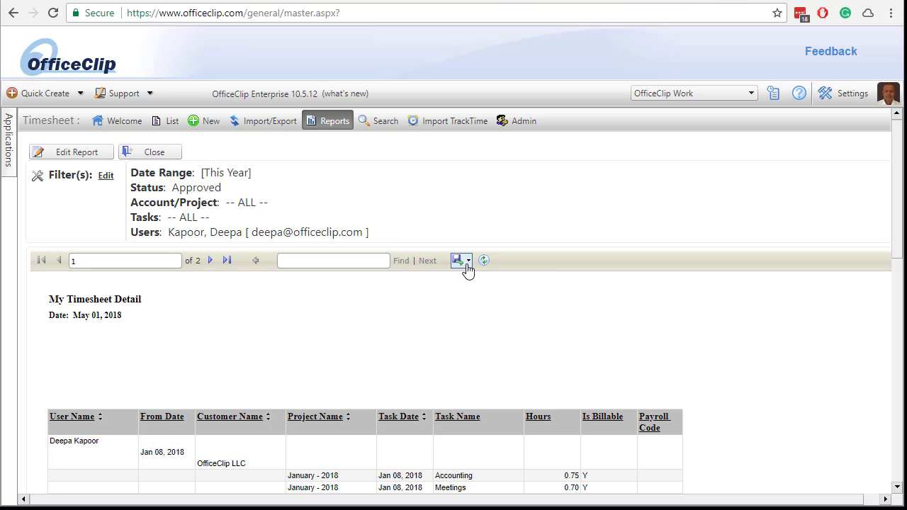
click(467, 260)
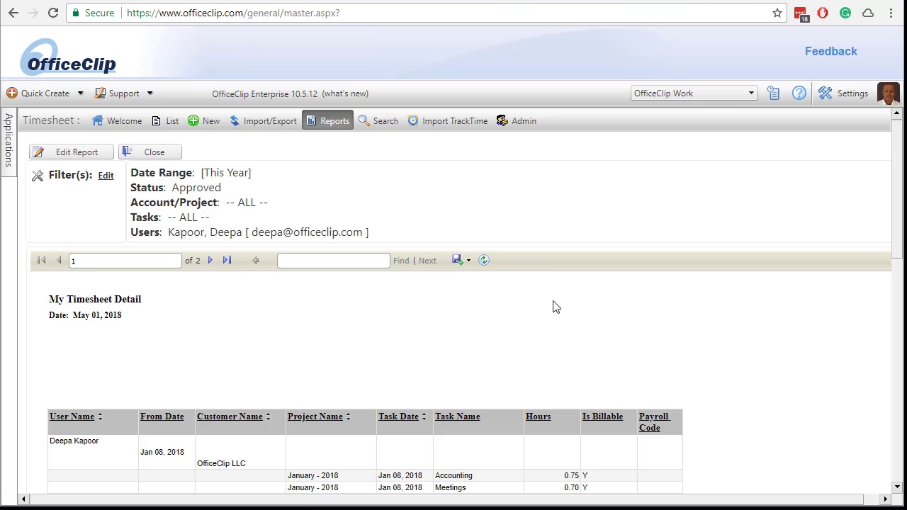